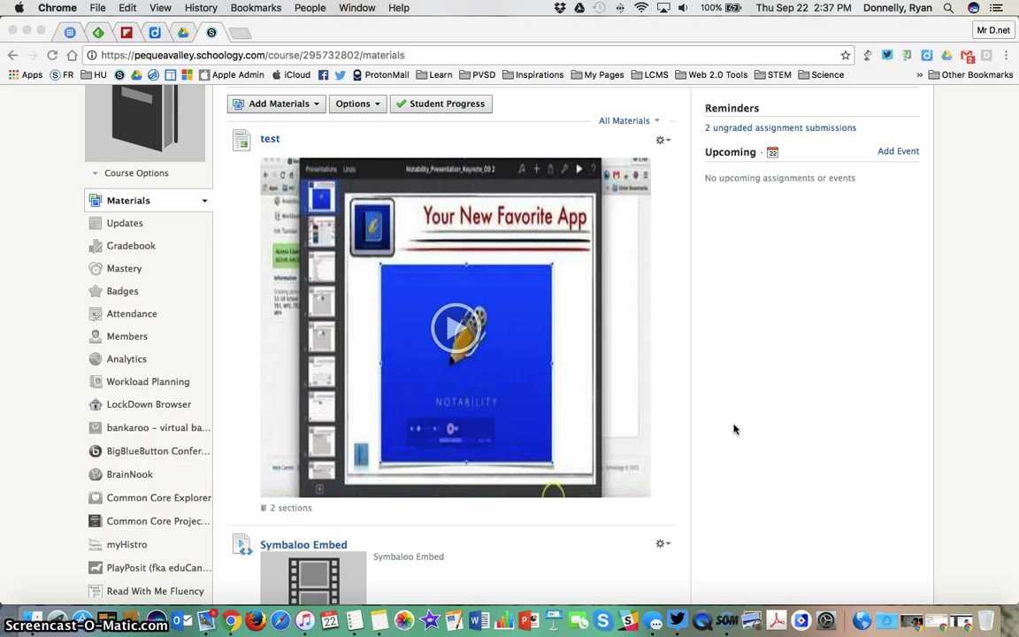
Step: Filter the course materials to assignments and open the Moodle Test Lesson --> Assignment for editing
{"action": "scroll", "coordinate": [733, 429], "scroll_direction": "up", "scroll_amount": 2}
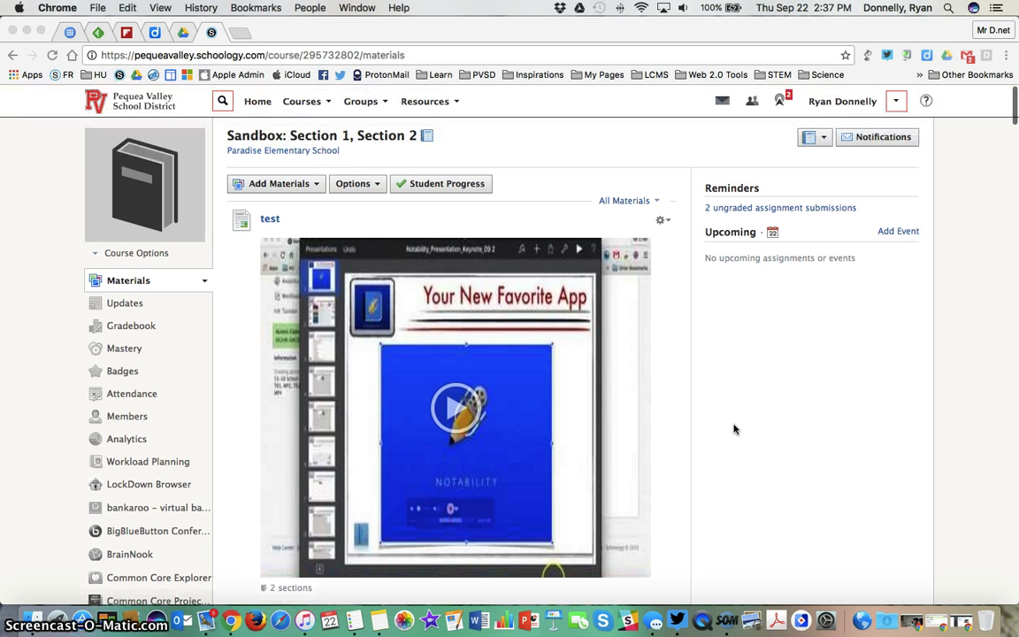
{"action": "left_click", "coordinate": [616, 201]}
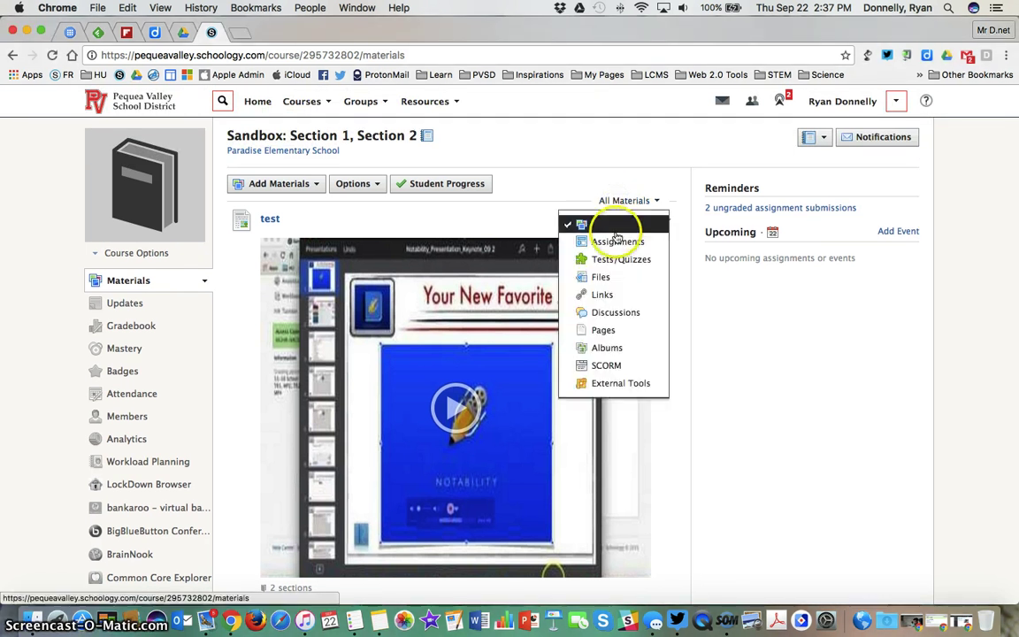
{"action": "left_click", "coordinate": [616, 242]}
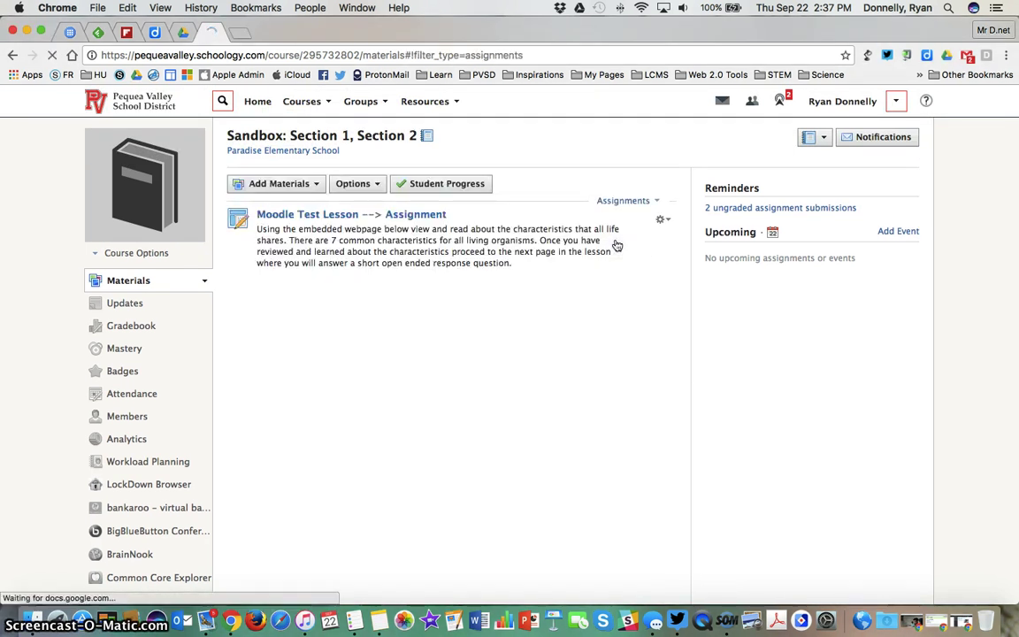
{"action": "left_click", "coordinate": [662, 221]}
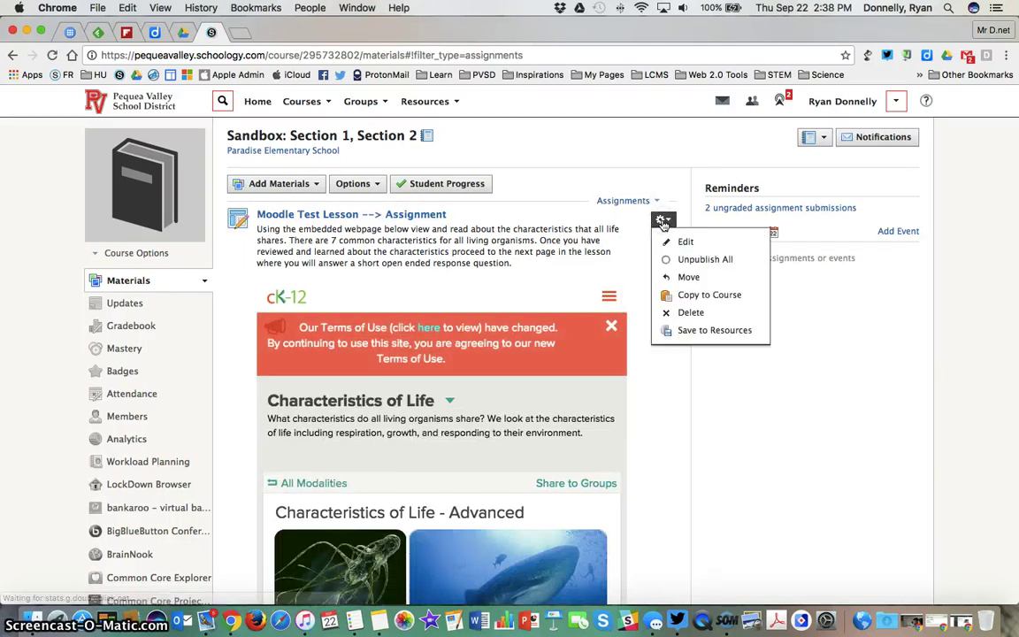
{"action": "left_click", "coordinate": [669, 242]}
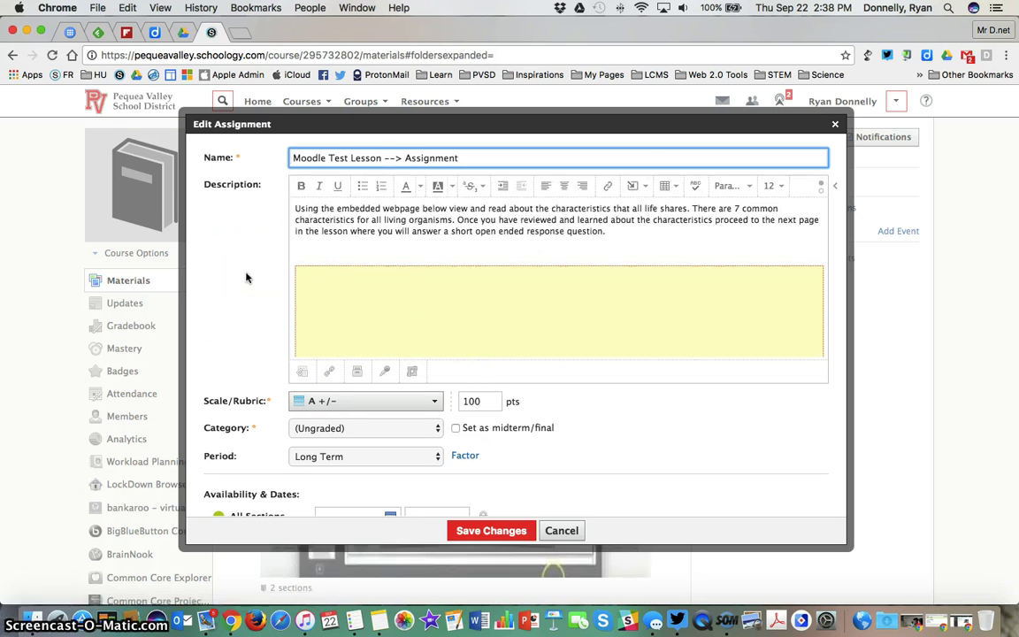
Step: Try individually assigning the assignment to a Section 2 course member found by first name, and discard the edit
{"action": "scroll", "coordinate": [246, 277], "scroll_direction": "down", "scroll_amount": 2}
{"action": "scroll", "coordinate": [230, 277], "scroll_direction": "down", "scroll_amount": 5}
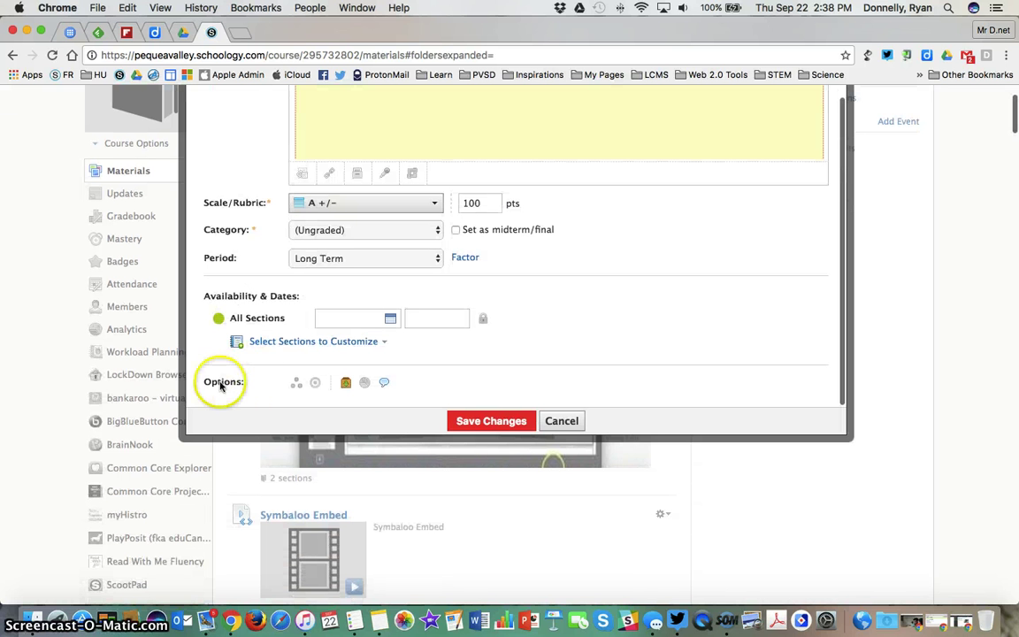
{"action": "left_click", "coordinate": [298, 386]}
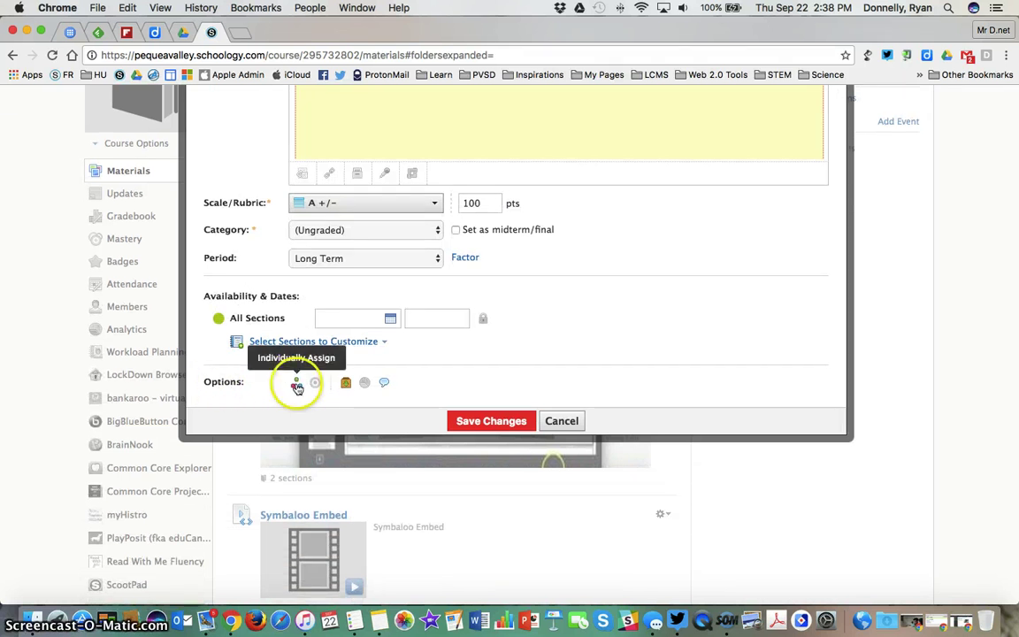
{"action": "left_click", "coordinate": [307, 431]}
{"action": "scroll", "coordinate": [314, 442], "scroll_direction": "down", "scroll_amount": 2}
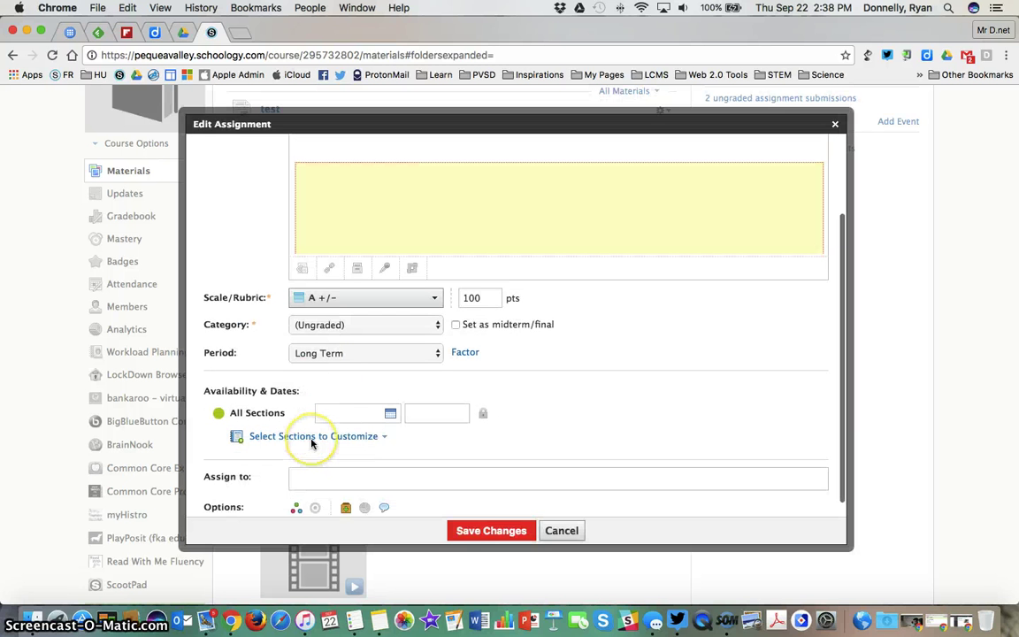
{"action": "left_click", "coordinate": [311, 443]}
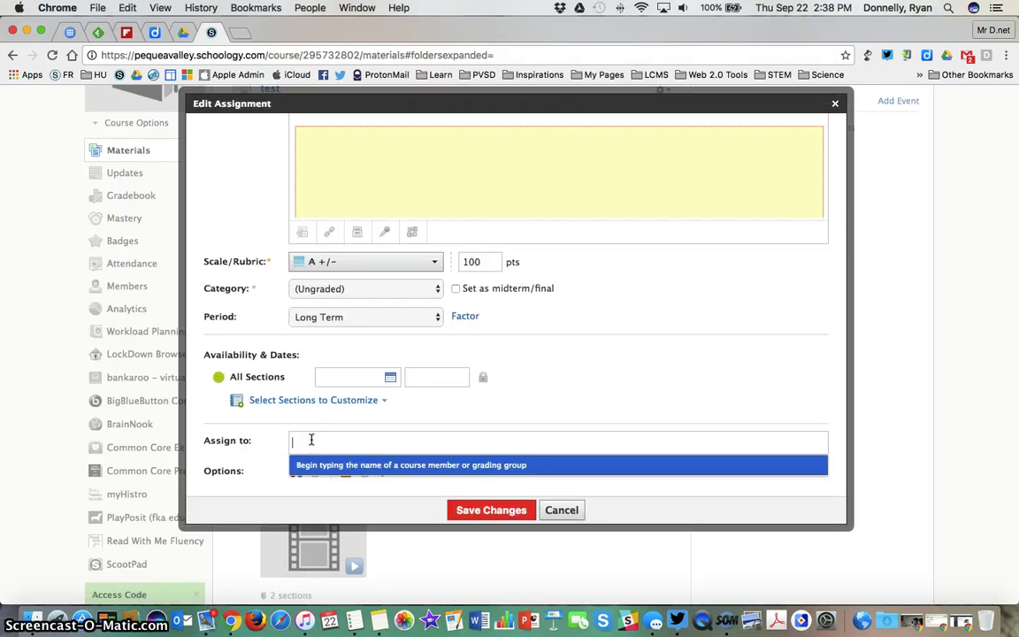
{"action": "type", "text": "ryan"}
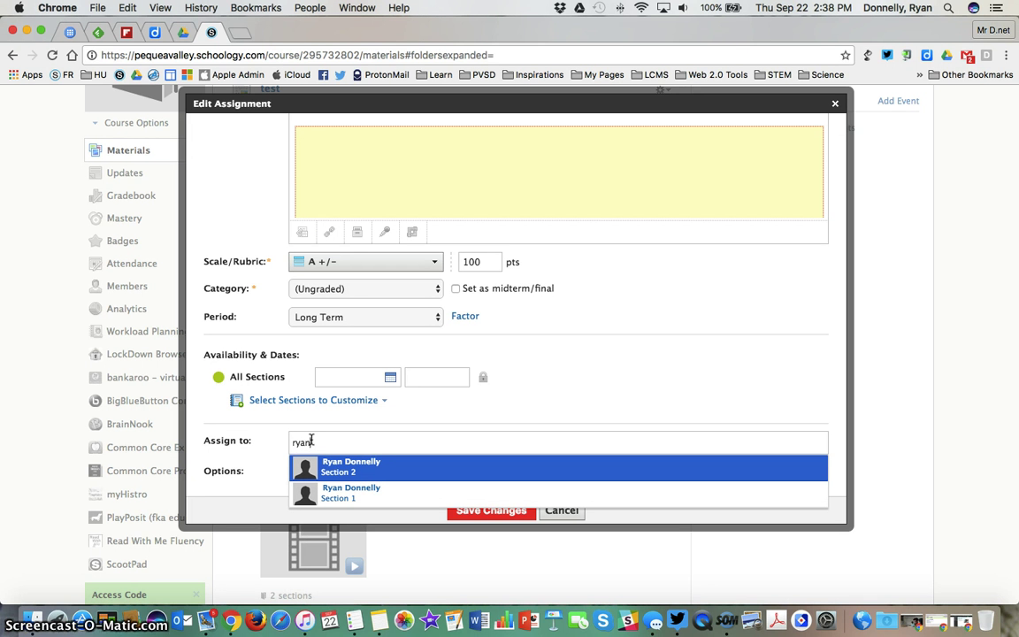
{"action": "left_click", "coordinate": [343, 468]}
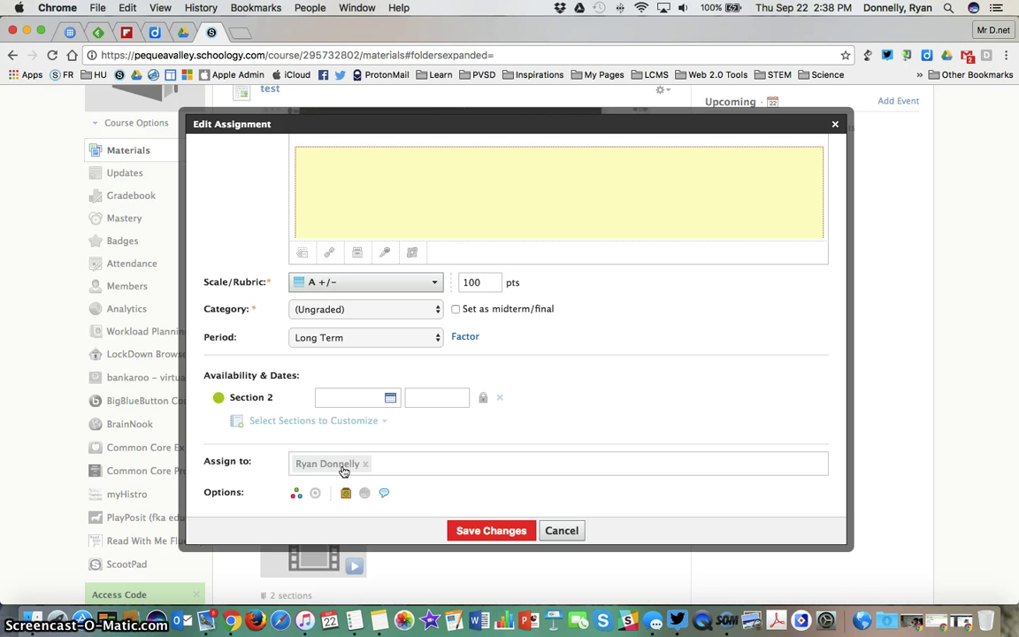
{"action": "left_click", "coordinate": [561, 530]}
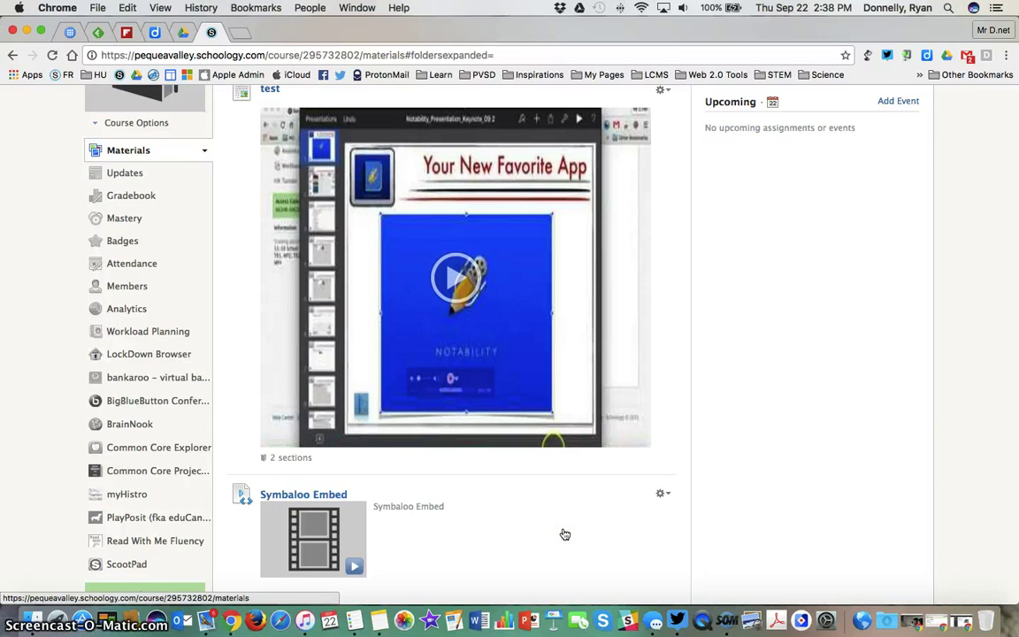
Step: Examine the Individually Assign option in the edit form of the test page, and close the form without saving
{"action": "left_click", "coordinate": [660, 90]}
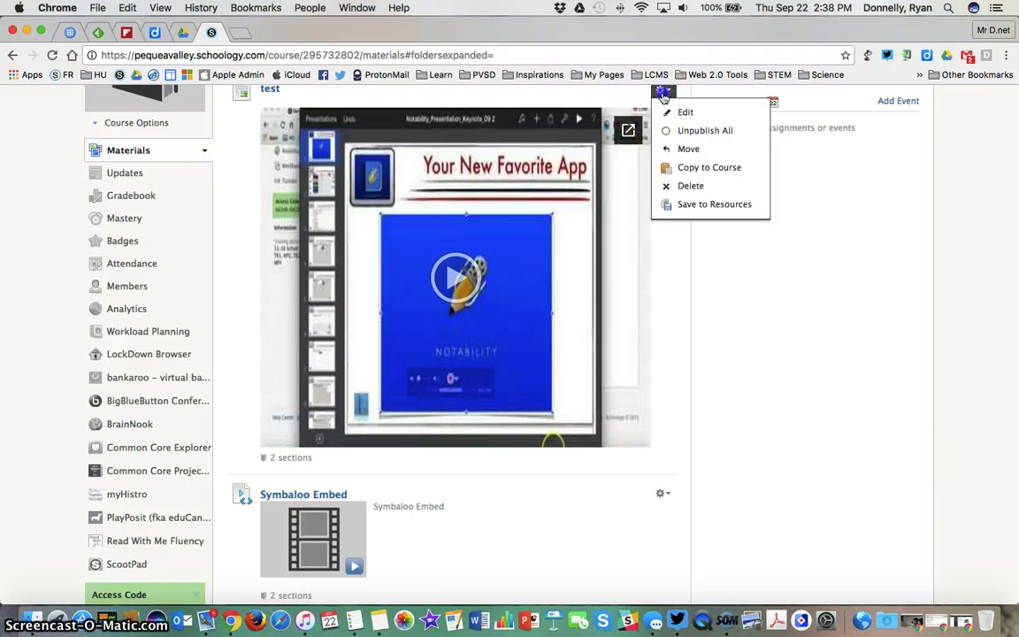
{"action": "left_click", "coordinate": [684, 112]}
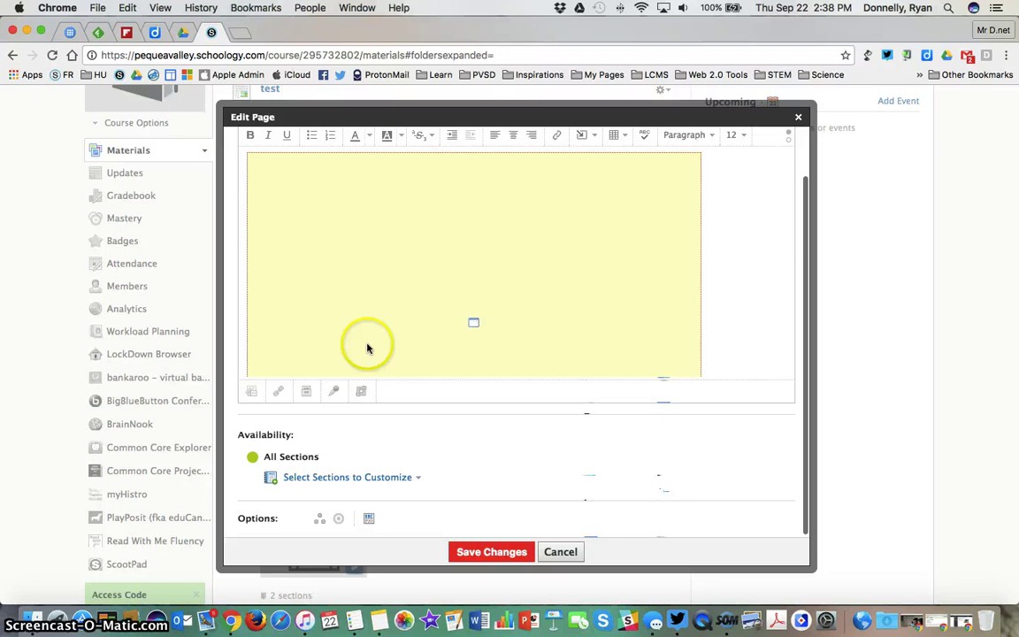
{"action": "scroll", "coordinate": [323, 371], "scroll_direction": "down", "scroll_amount": 2}
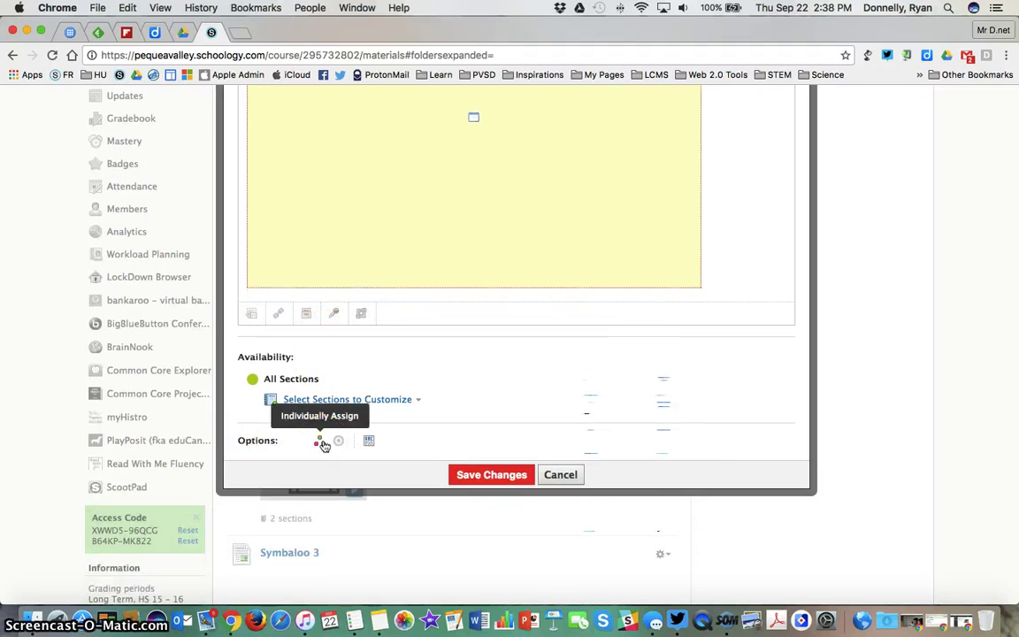
{"action": "left_click", "coordinate": [560, 475]}
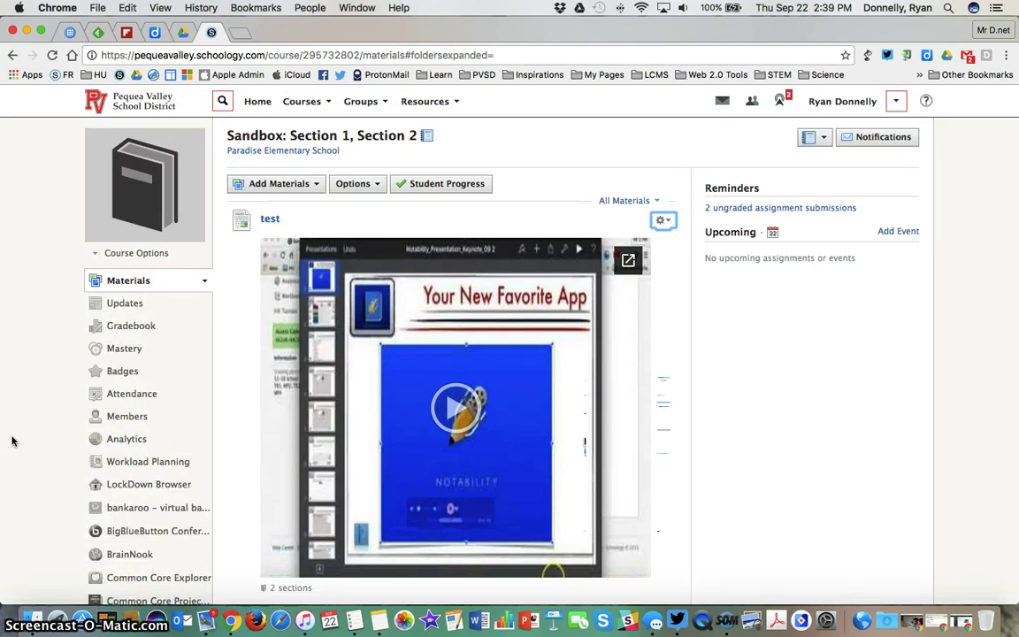
Step: Create a grading group named New Grading Group in the course's Members area, including both listed Section 1 students
{"action": "left_click", "coordinate": [139, 422]}
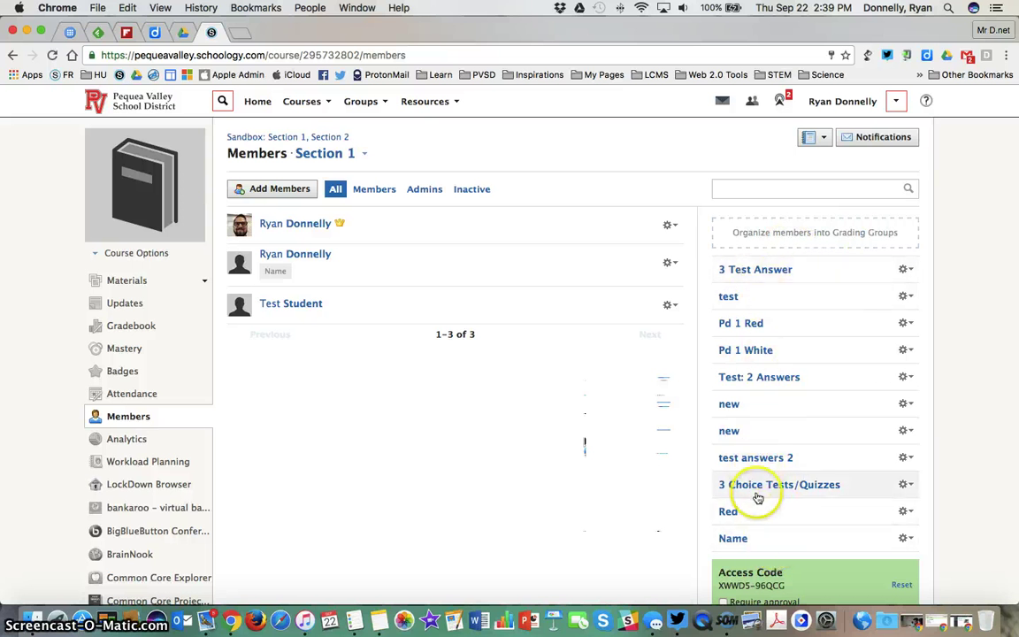
{"action": "left_click", "coordinate": [821, 234]}
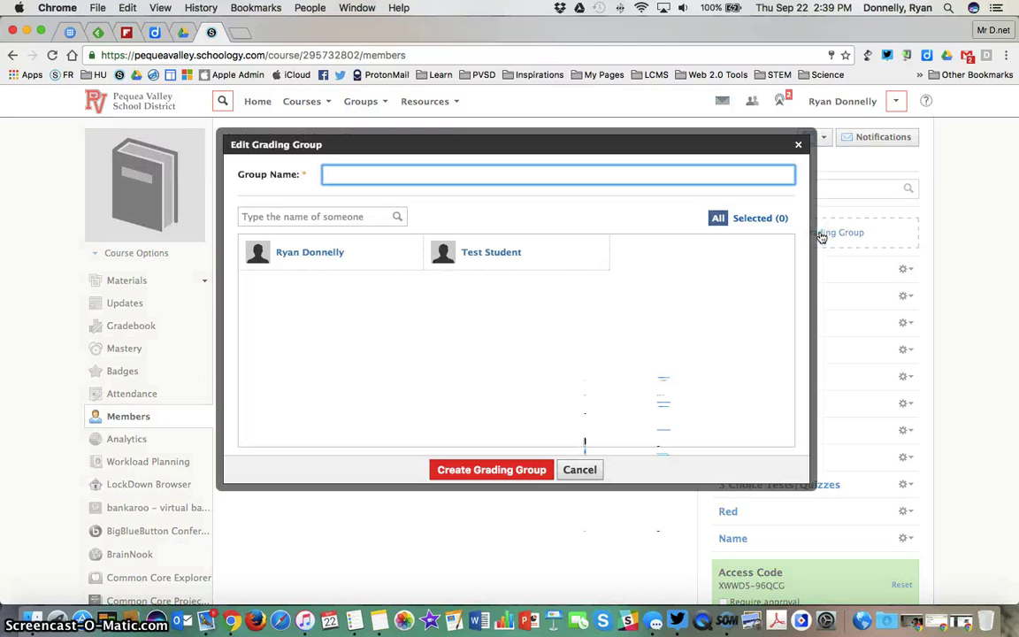
{"action": "left_click", "coordinate": [353, 173]}
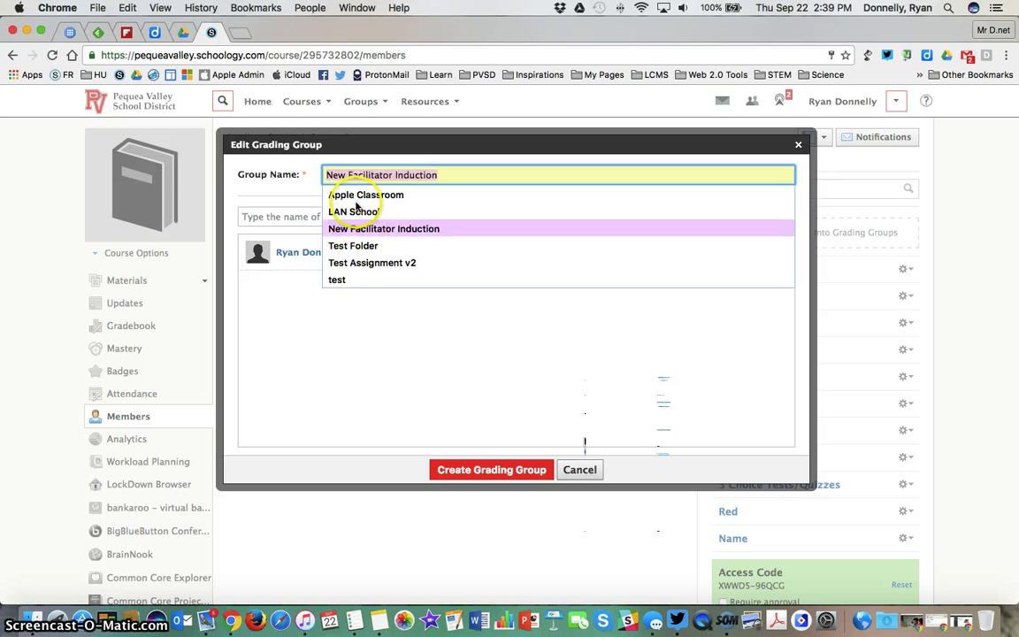
{"action": "left_click", "coordinate": [360, 171]}
{"action": "type", "text": "New C"}
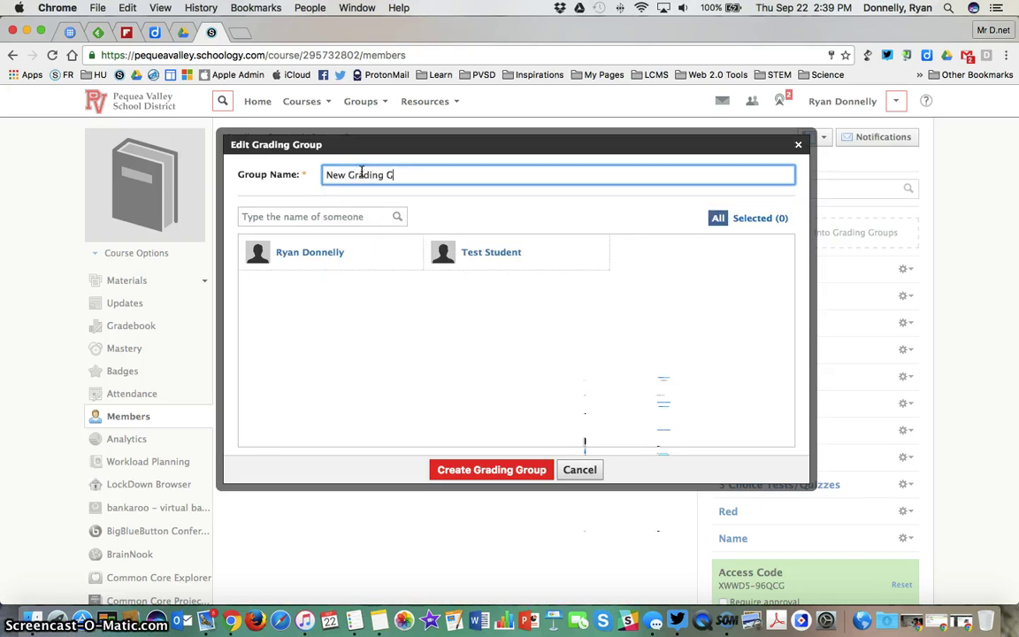
{"action": "left_click", "coordinate": [322, 253]}
{"action": "left_click", "coordinate": [497, 261]}
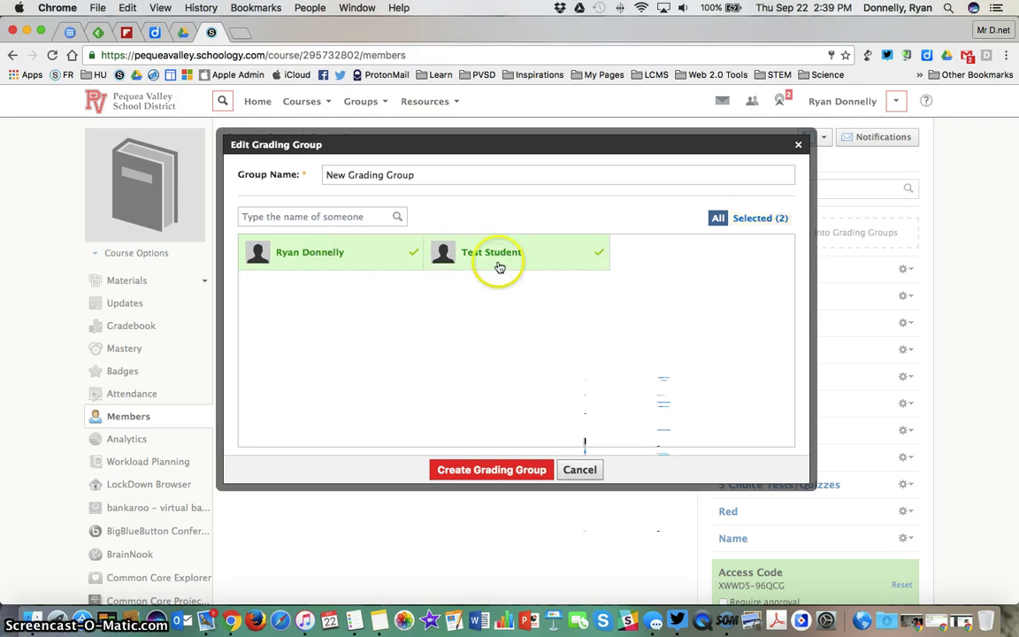
{"action": "left_click", "coordinate": [492, 470]}
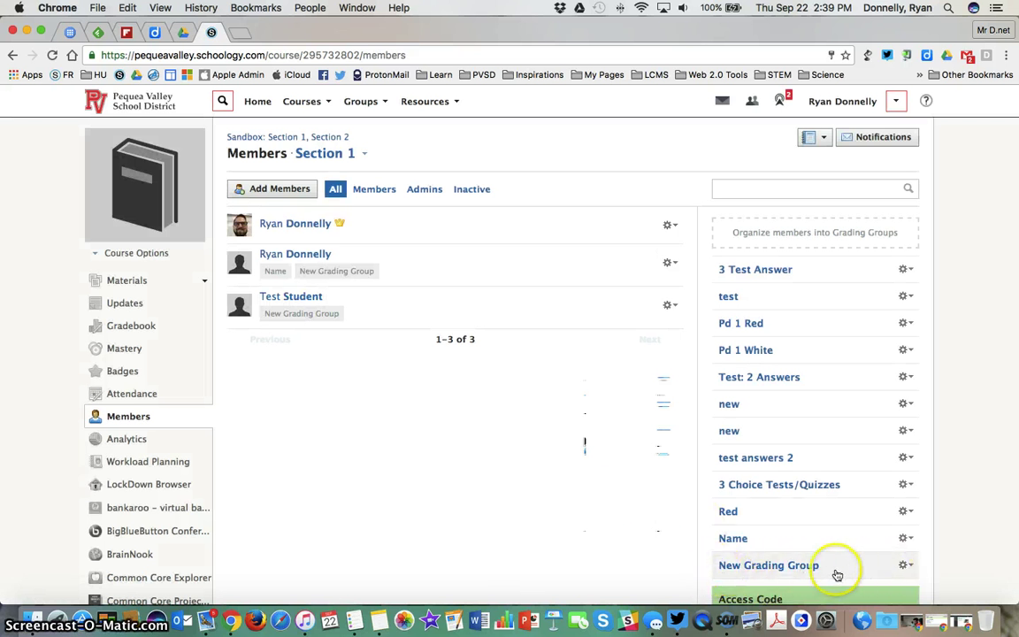
Step: Try removing and re-adding Test Student in New Grading Group's member selection, and cancel the edit
{"action": "left_click", "coordinate": [905, 567]}
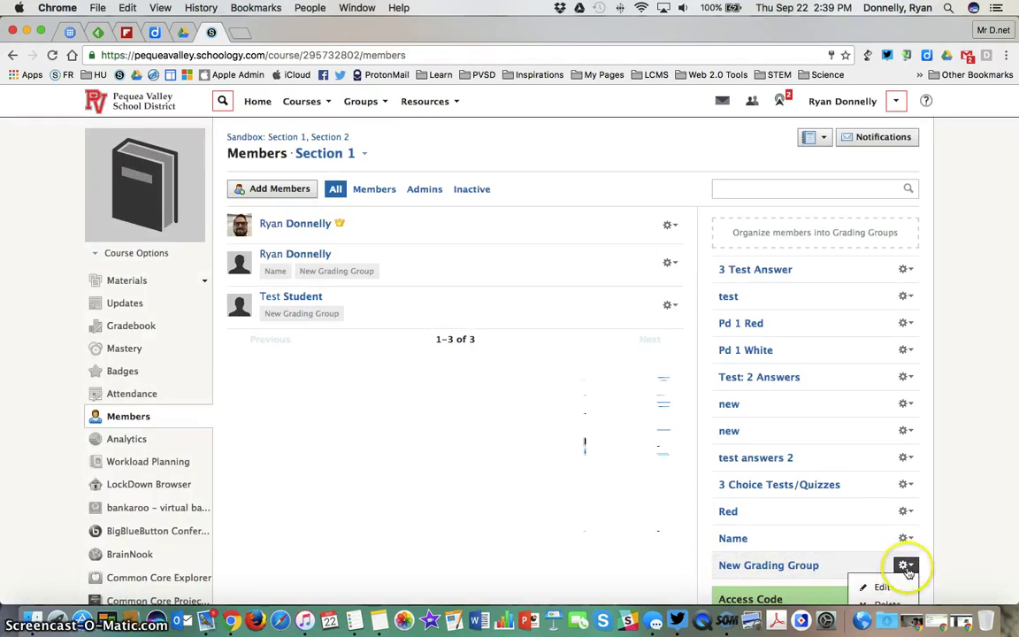
{"action": "left_click", "coordinate": [889, 586]}
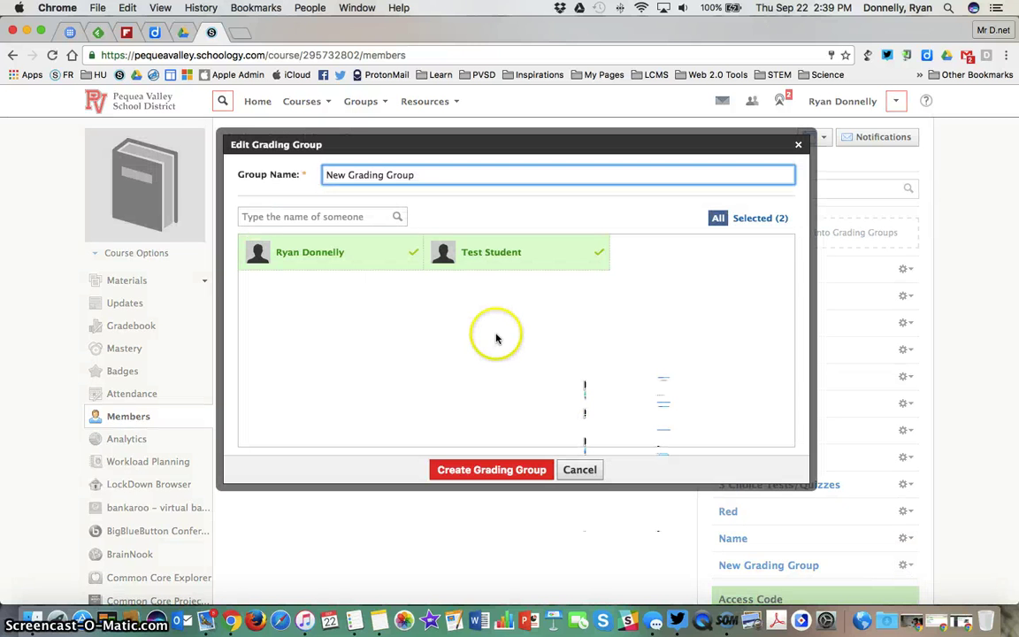
{"action": "left_click", "coordinate": [511, 258]}
{"action": "left_click", "coordinate": [512, 259]}
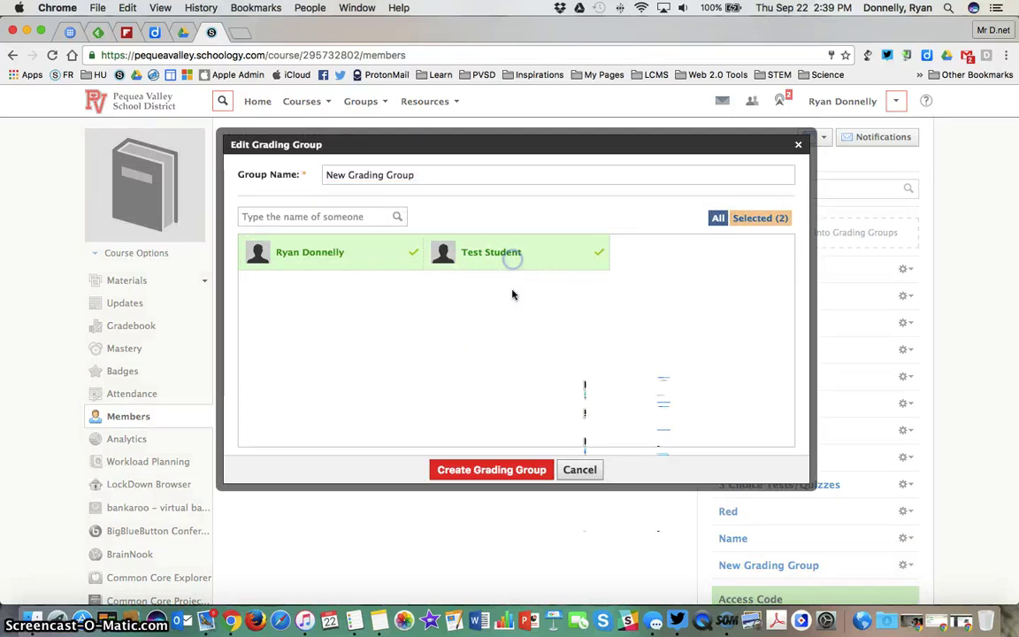
{"action": "left_click", "coordinate": [580, 470]}
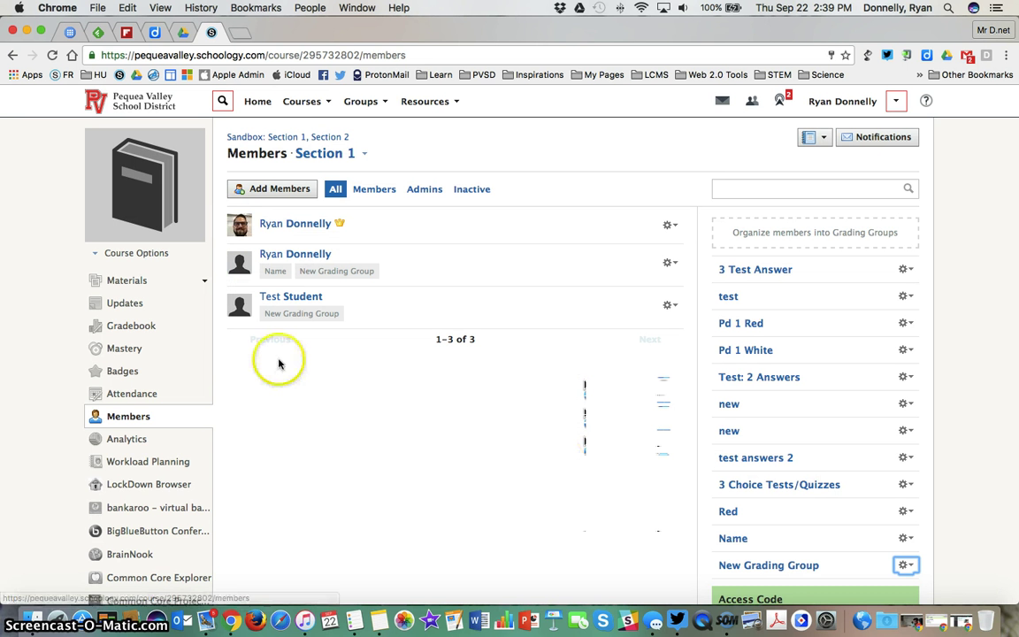
Step: Return to the course materials, show only assignments, and edit the Moodle Test Lesson --> Assignment
{"action": "left_click", "coordinate": [119, 288]}
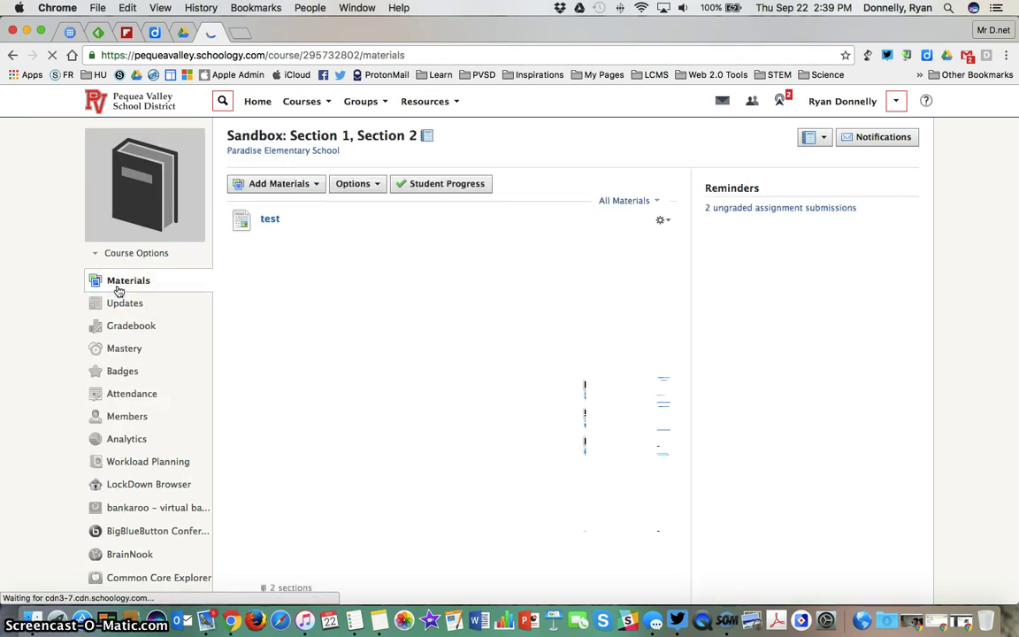
{"action": "left_click", "coordinate": [624, 201]}
{"action": "left_click", "coordinate": [625, 242]}
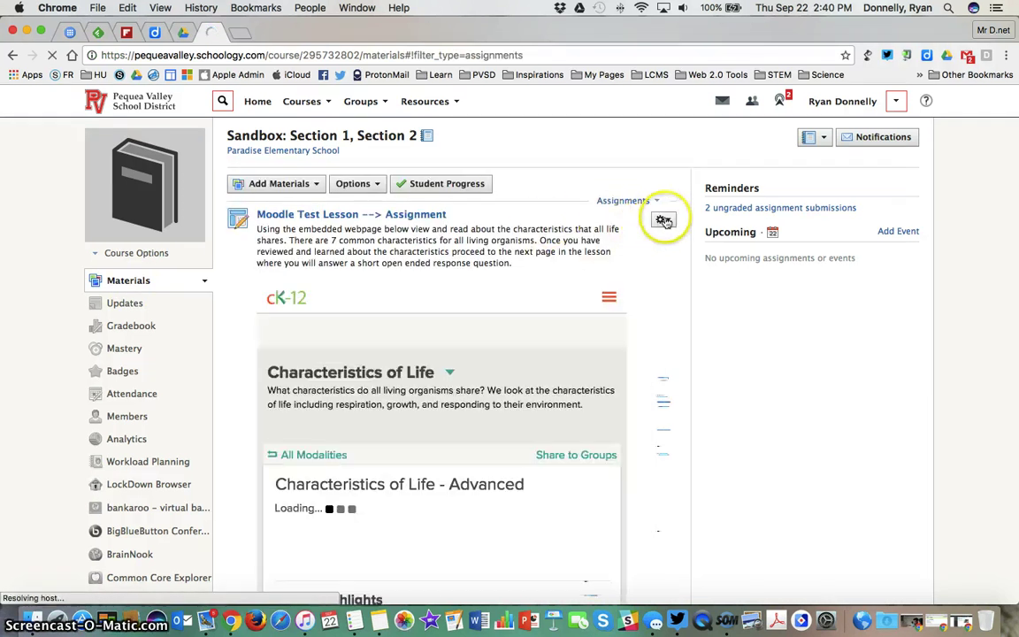
{"action": "left_click", "coordinate": [663, 219]}
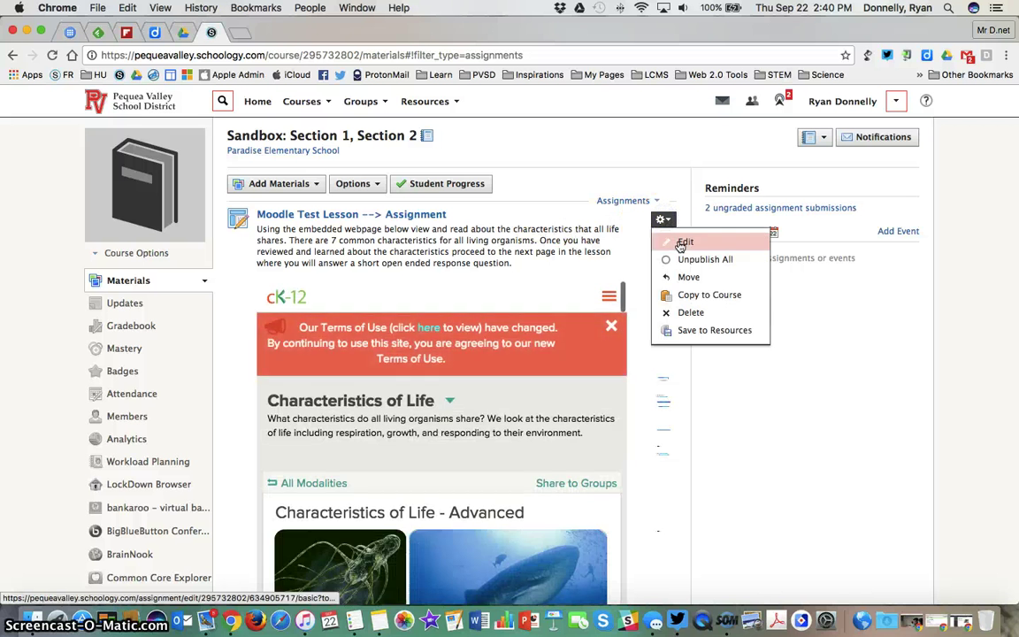
{"action": "left_click", "coordinate": [678, 241]}
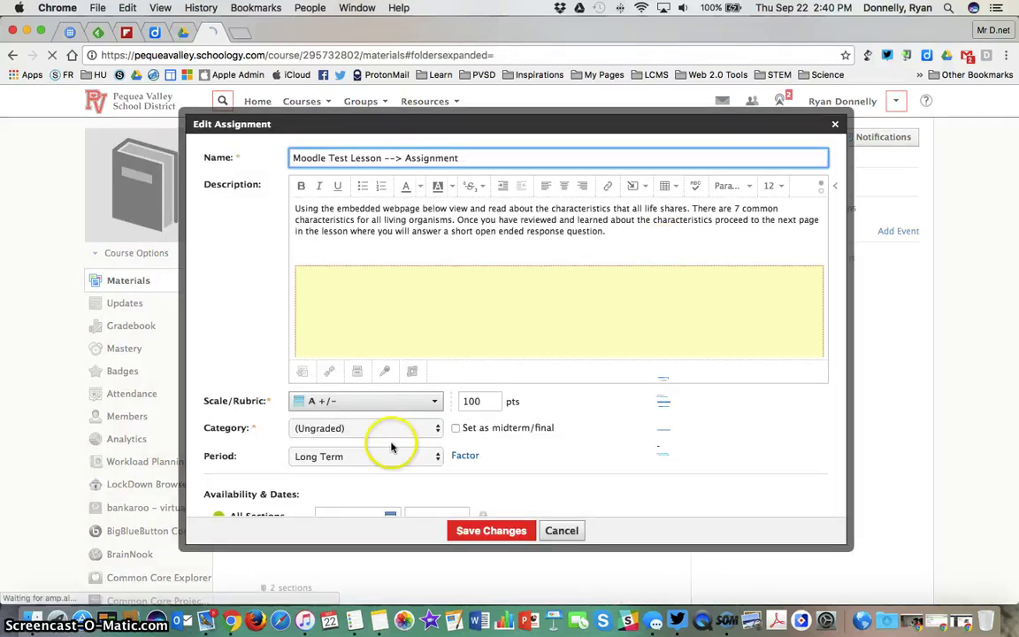
Step: Enable individual assignment for the lesson and assign it to New Grading Group from Section 1
{"action": "scroll", "coordinate": [228, 364], "scroll_direction": "down", "scroll_amount": 4}
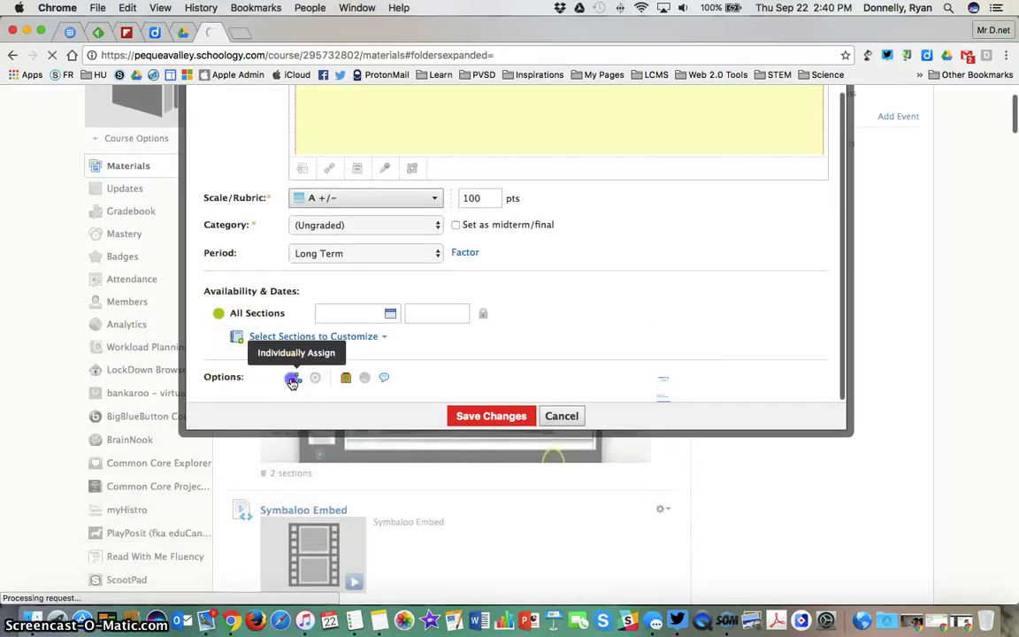
{"action": "left_click", "coordinate": [295, 381]}
{"action": "scroll", "coordinate": [341, 421], "scroll_direction": "down", "scroll_amount": 2}
{"action": "left_click", "coordinate": [337, 415]}
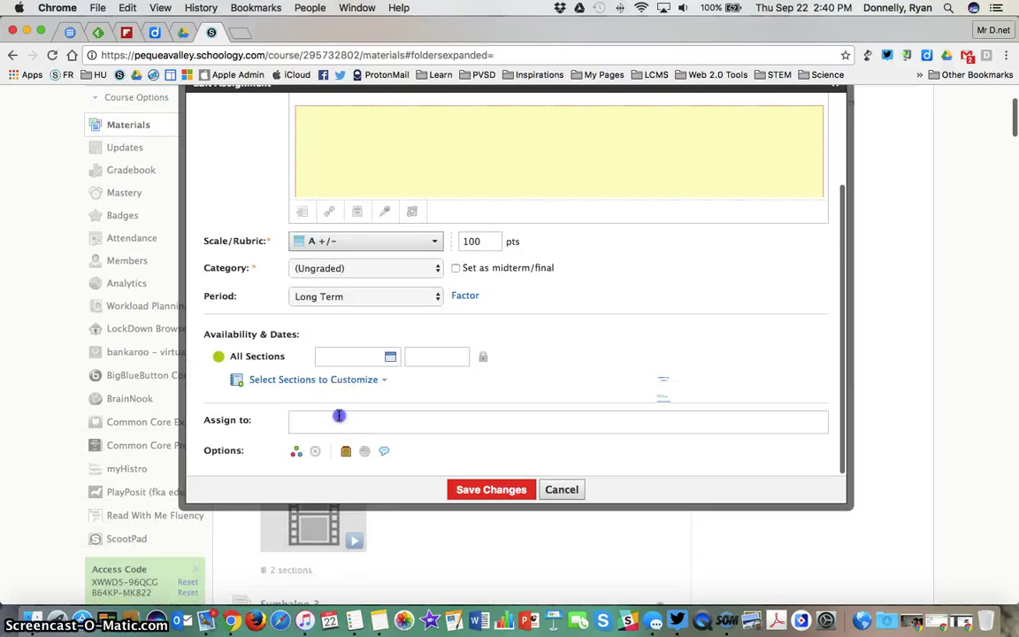
{"action": "type", "text": "new"}
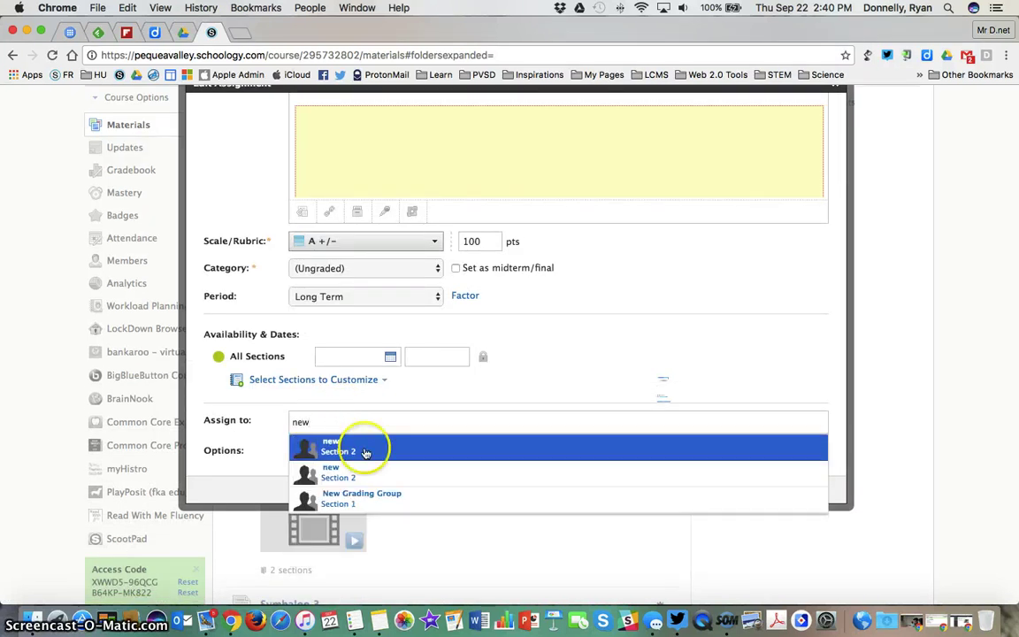
{"action": "left_click", "coordinate": [382, 496]}
{"action": "left_click", "coordinate": [386, 496]}
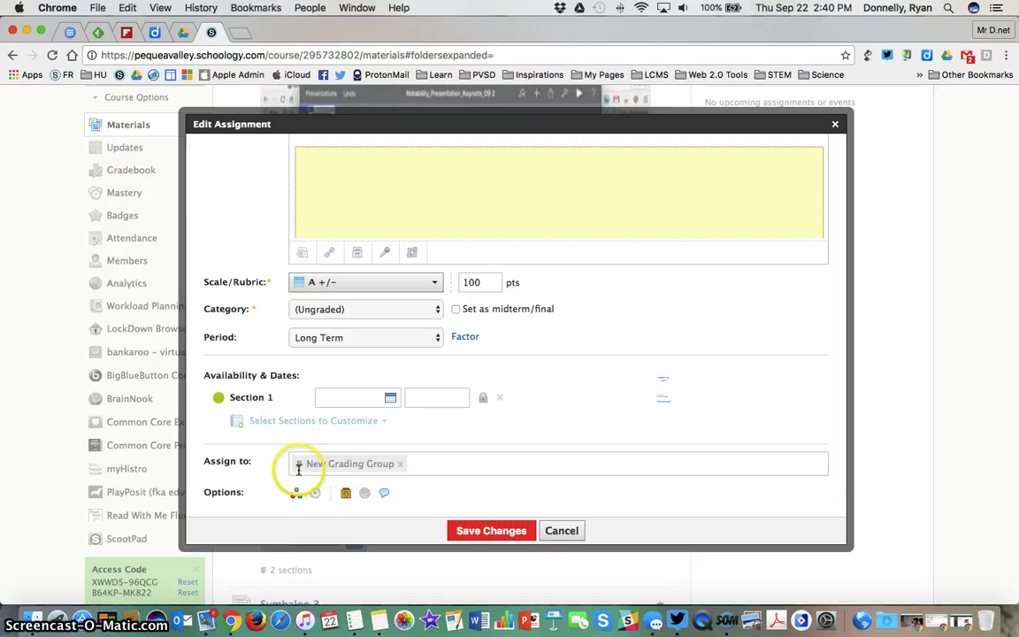
{"action": "left_click", "coordinate": [381, 466]}
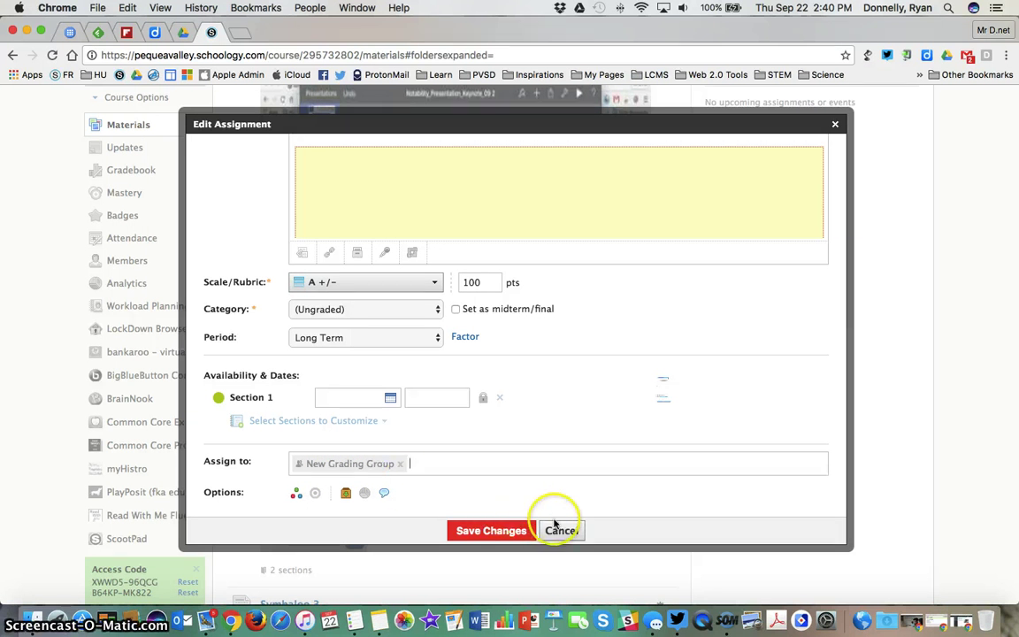
Step: Discard the pending New Grading Group assignment by cancelling the edit of the Moodle Test Lesson --> Assignment
{"action": "left_click_drag", "start_coordinate": [561, 530], "coordinate": [505, 505]}
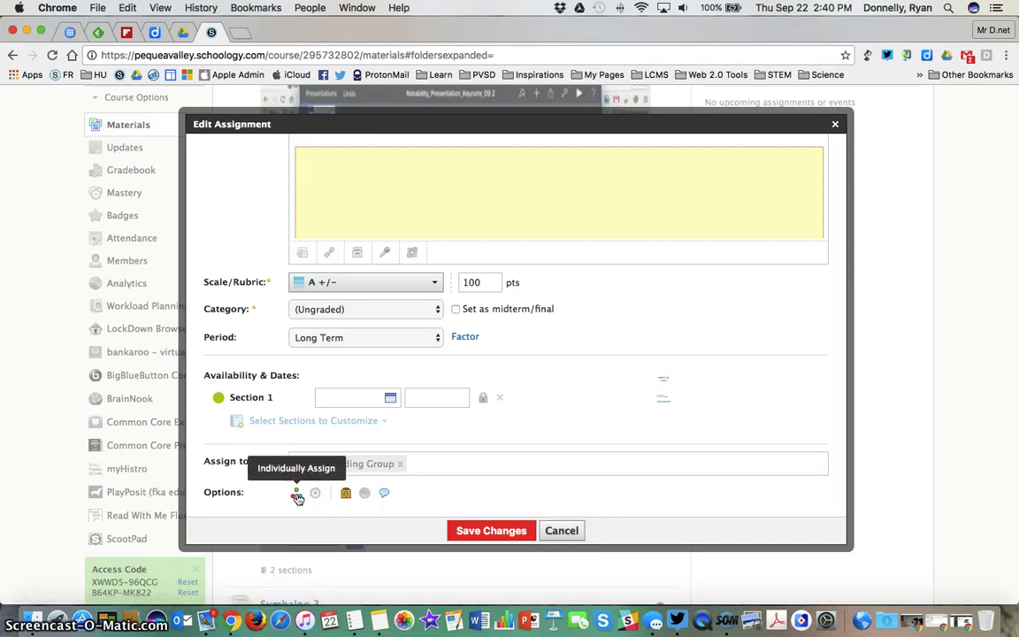
{"action": "left_click", "coordinate": [445, 509]}
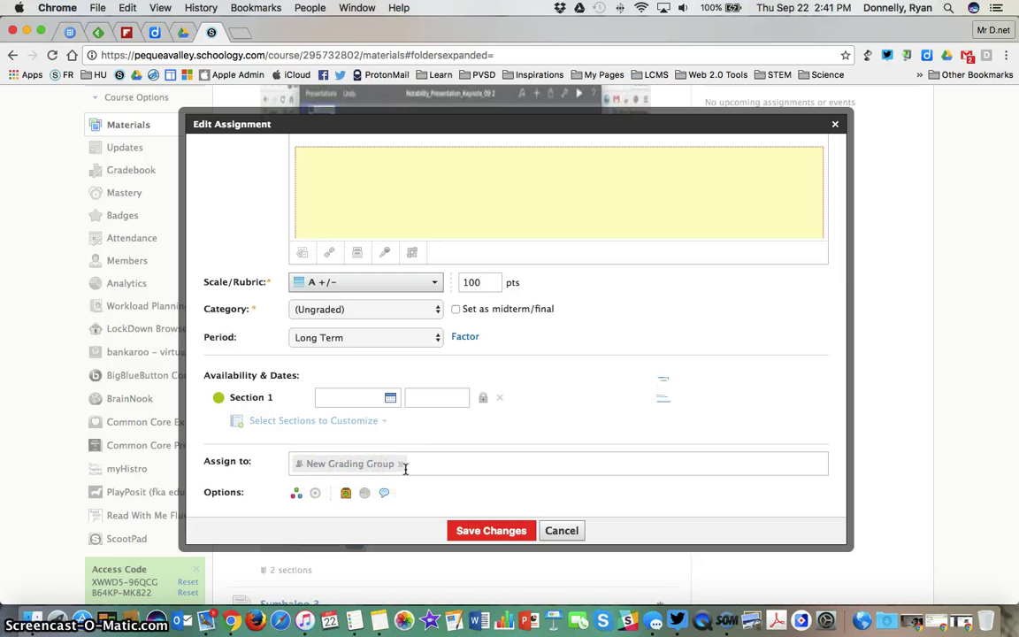
{"action": "left_click", "coordinate": [562, 531]}
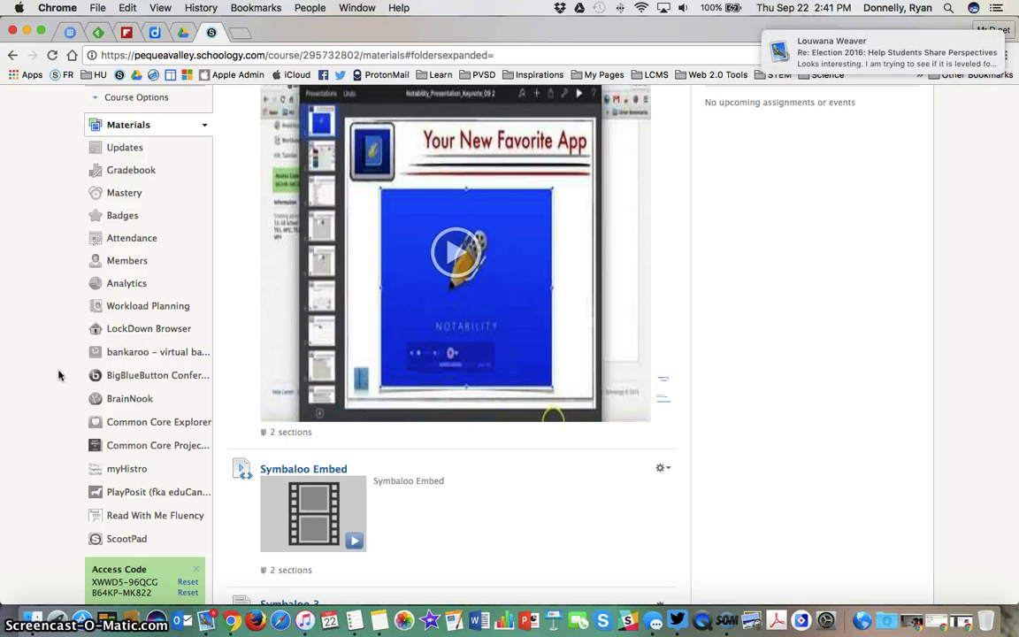
Step: Edit the test page, customize its availability for Section 1, and save the changes
{"action": "scroll", "coordinate": [59, 375], "scroll_direction": "down", "scroll_amount": 2}
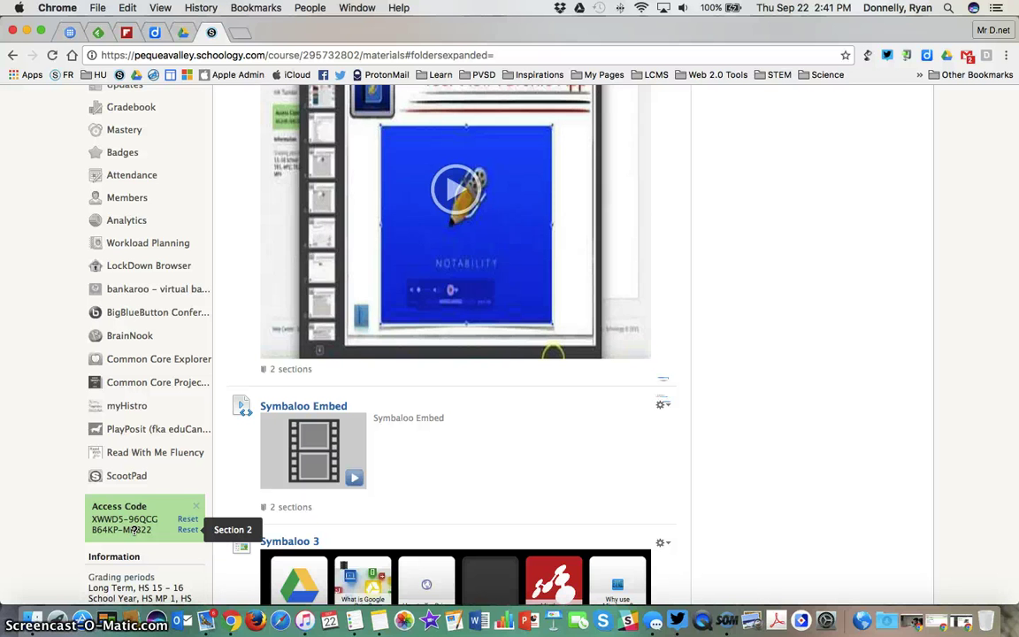
{"action": "scroll", "coordinate": [133, 529], "scroll_direction": "up", "scroll_amount": 3}
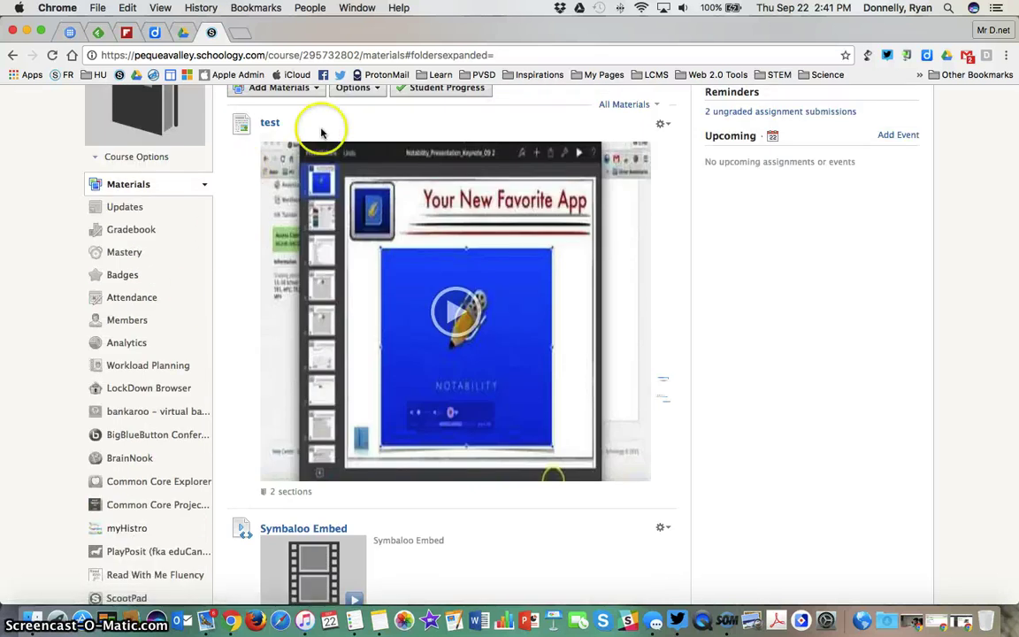
{"action": "left_click", "coordinate": [659, 127]}
{"action": "left_click", "coordinate": [686, 145]}
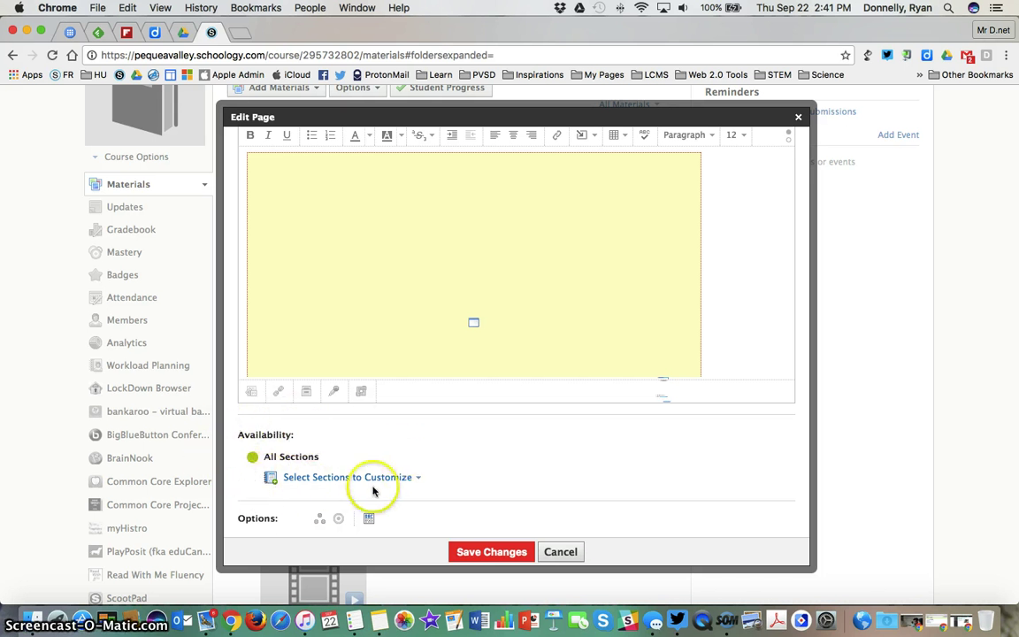
{"action": "scroll", "coordinate": [499, 466], "scroll_direction": "down", "scroll_amount": 2}
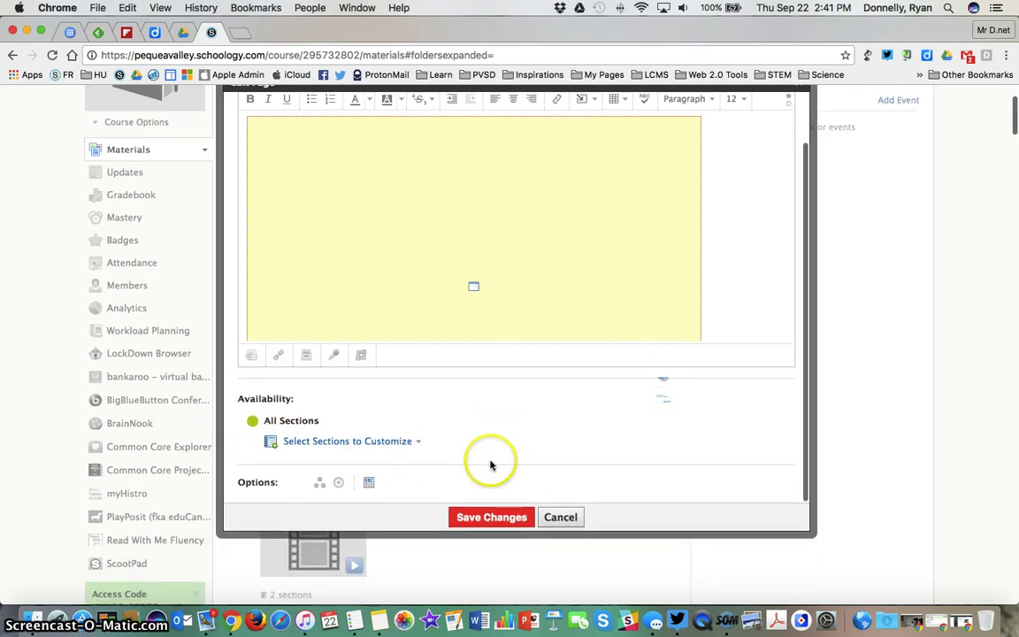
{"action": "left_click", "coordinate": [392, 441]}
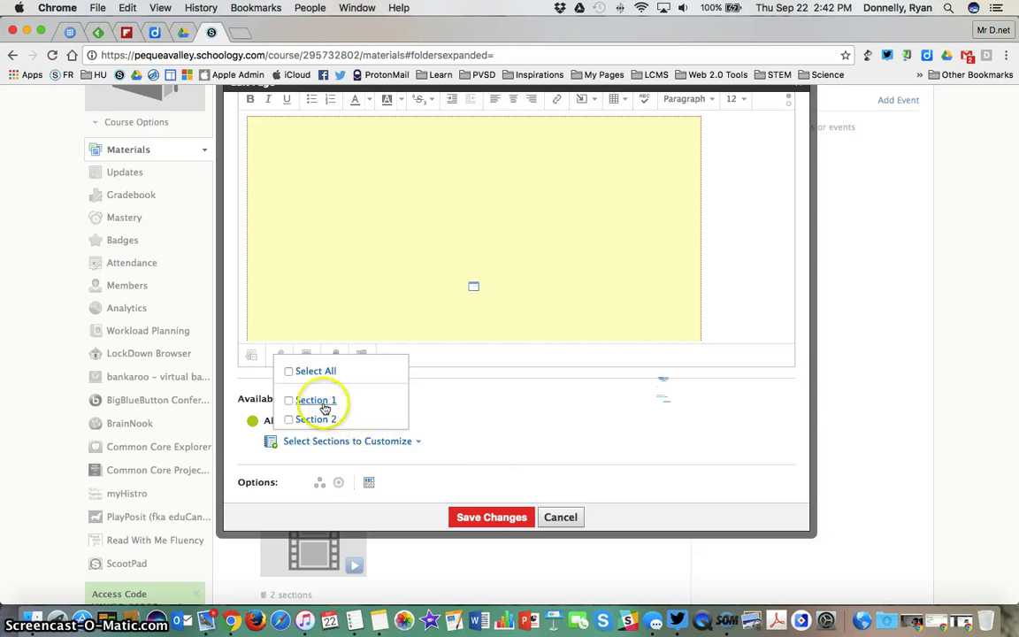
{"action": "left_click", "coordinate": [286, 400]}
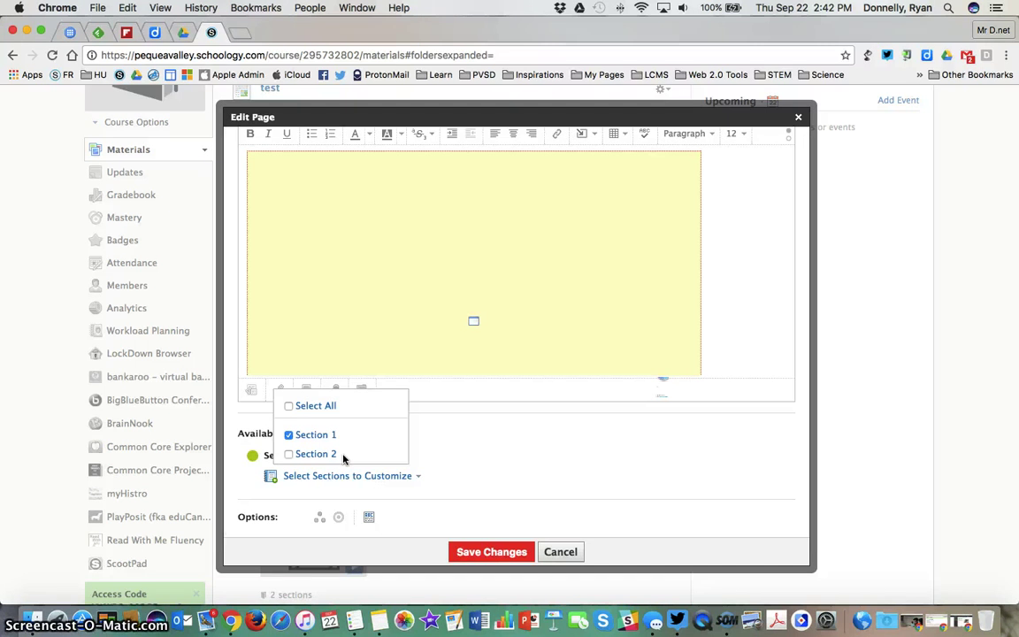
{"action": "left_click", "coordinate": [476, 551]}
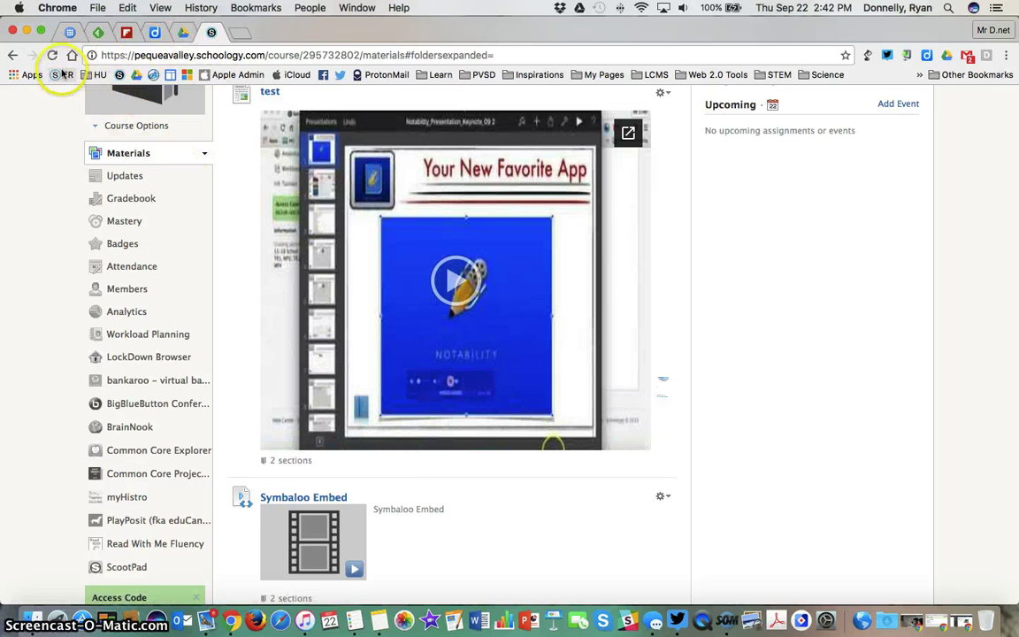
Step: Reload the course materials, unpublish the test page for everyone outside Section 1, and save the changes
{"action": "left_click", "coordinate": [53, 55]}
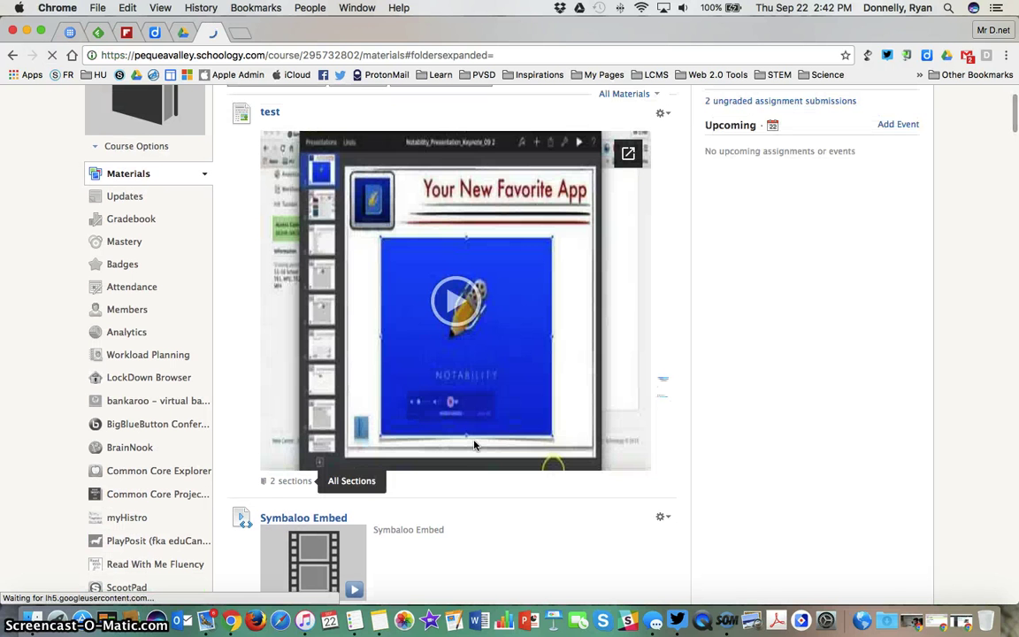
{"action": "left_click", "coordinate": [663, 116]}
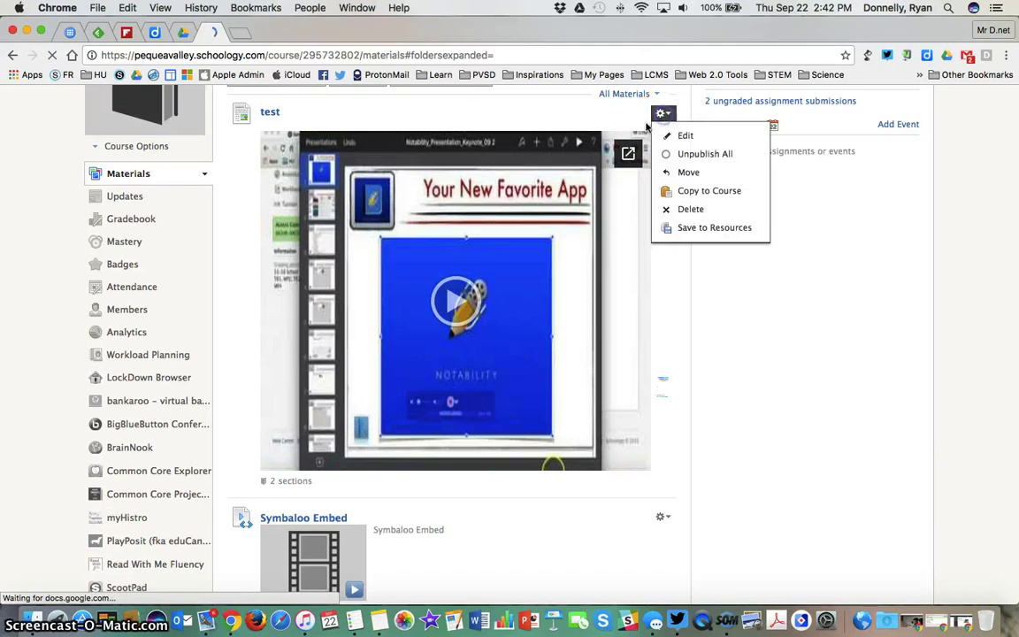
{"action": "left_click", "coordinate": [690, 215]}
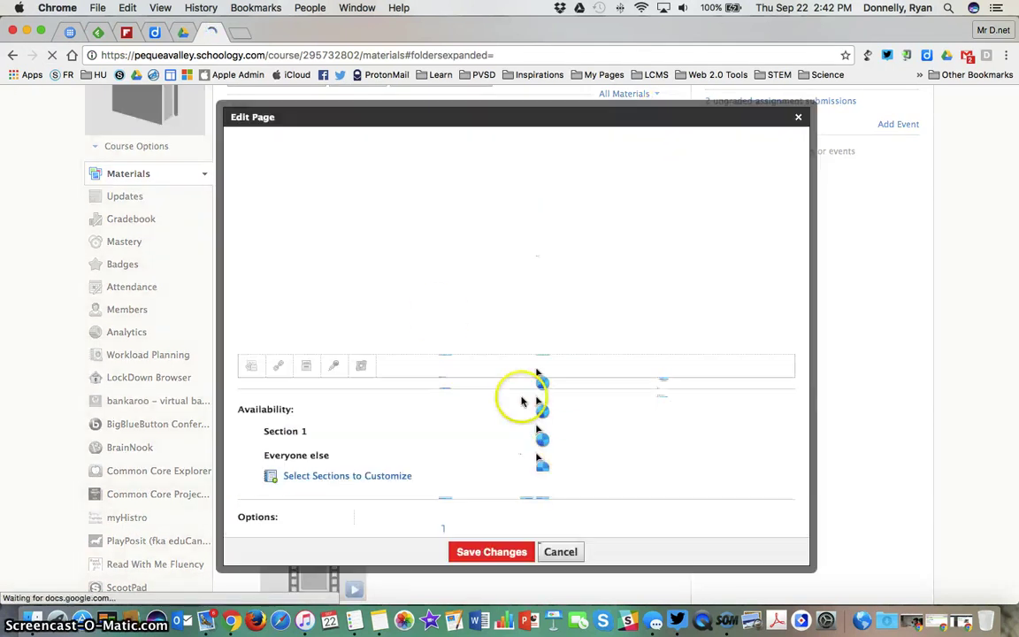
{"action": "left_click", "coordinate": [252, 456]}
{"action": "left_click", "coordinate": [488, 553]}
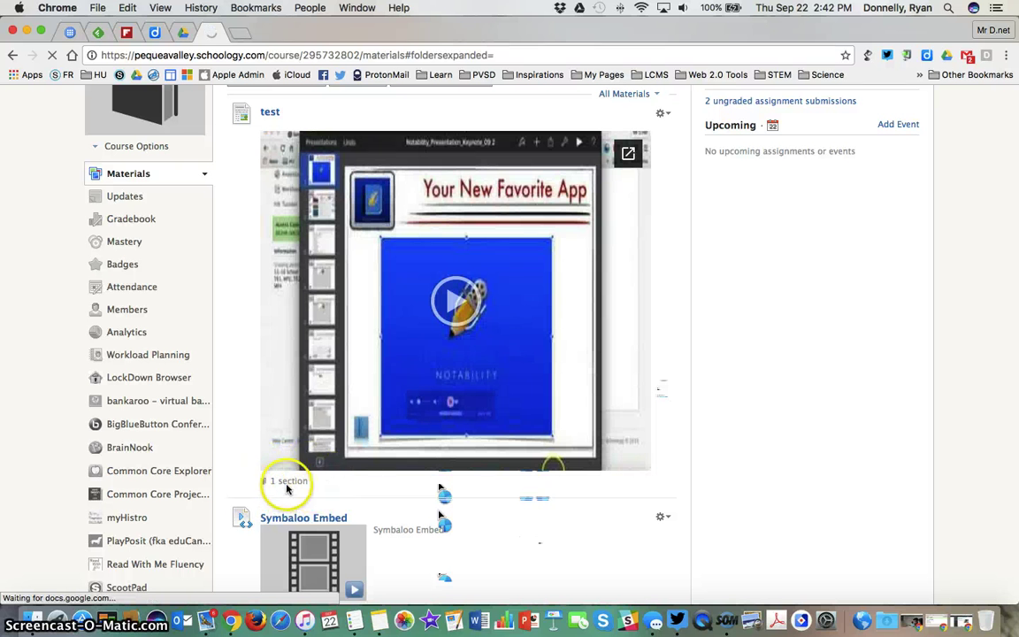
Step: Check which sections the test page and Symbaloo Embed are available to, and which section each access code belongs to
{"action": "mouse_move", "coordinate": [278, 482]}
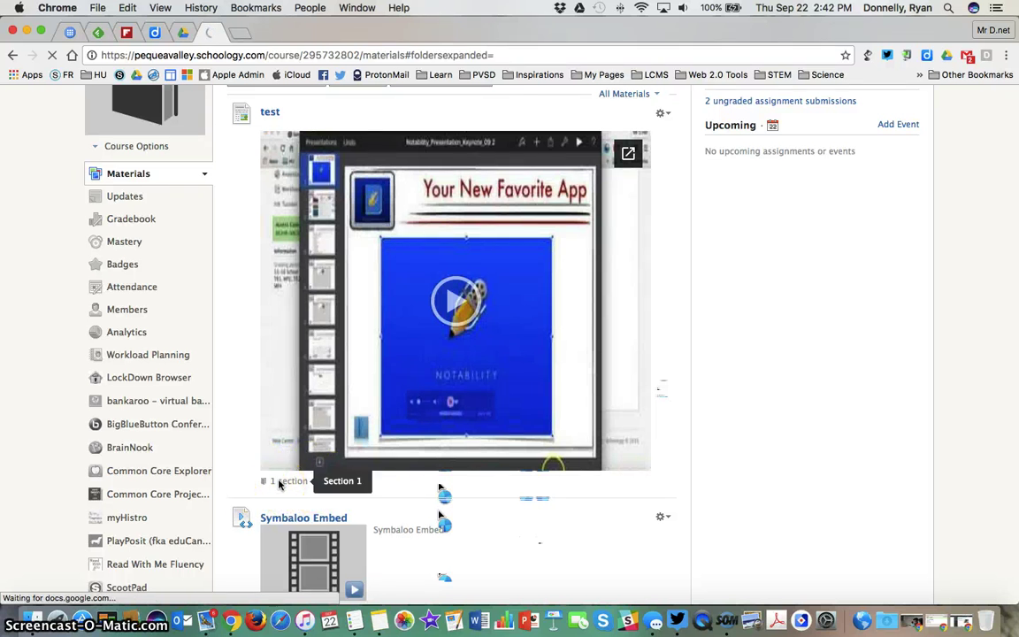
{"action": "scroll", "coordinate": [278, 482], "scroll_direction": "down", "scroll_amount": 4}
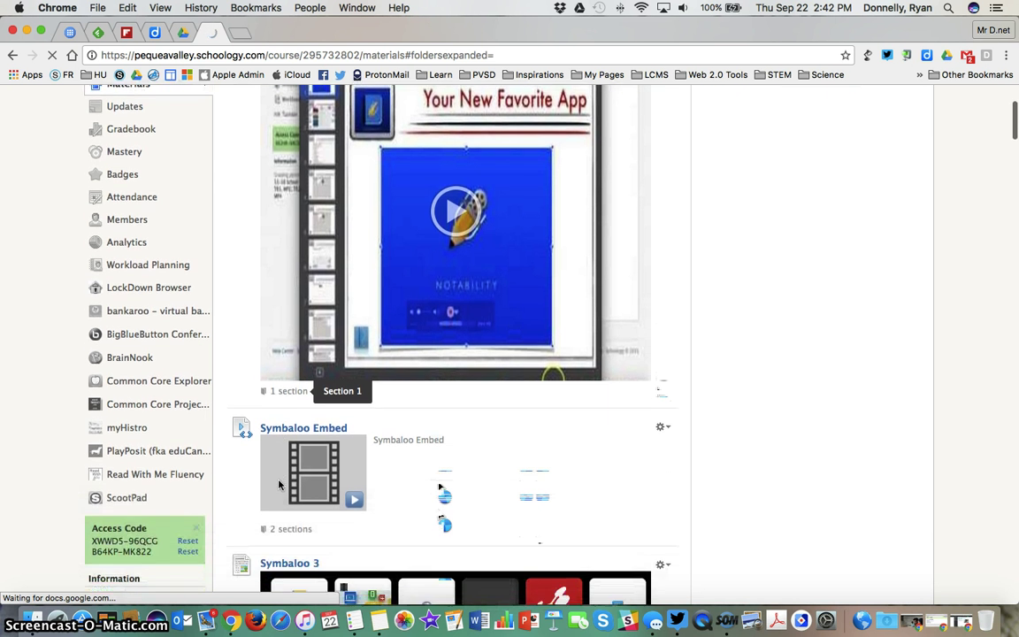
{"action": "left_click", "coordinate": [283, 462]}
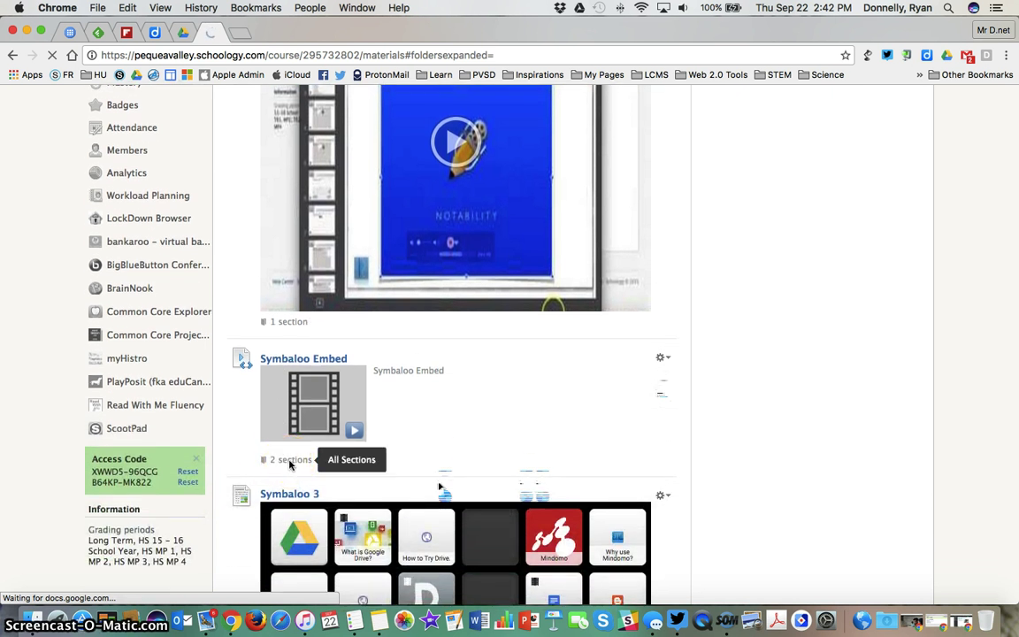
{"action": "left_click", "coordinate": [289, 464]}
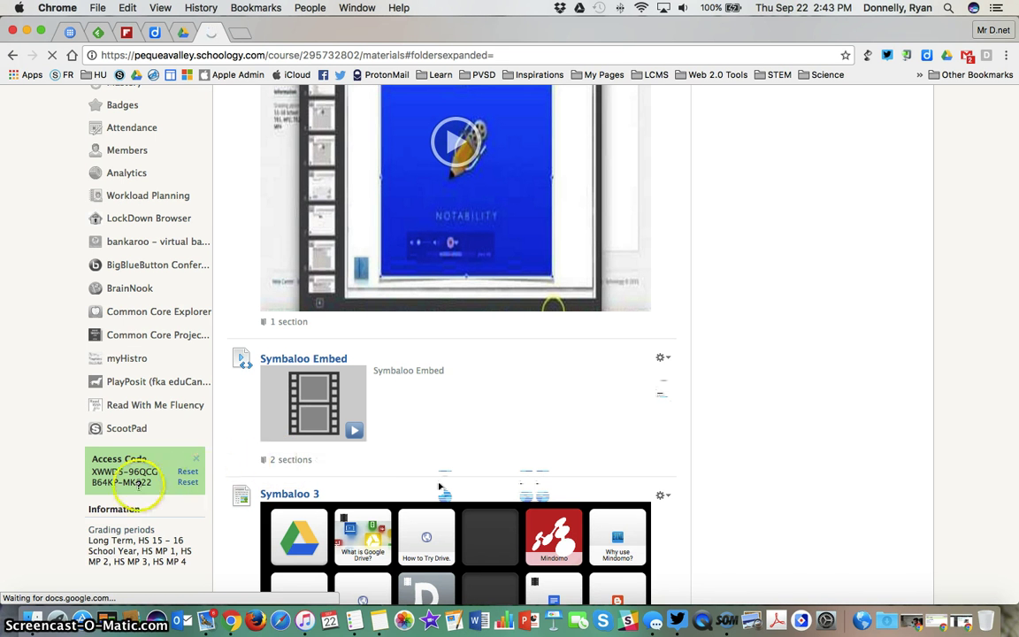
{"action": "left_click", "coordinate": [93, 471]}
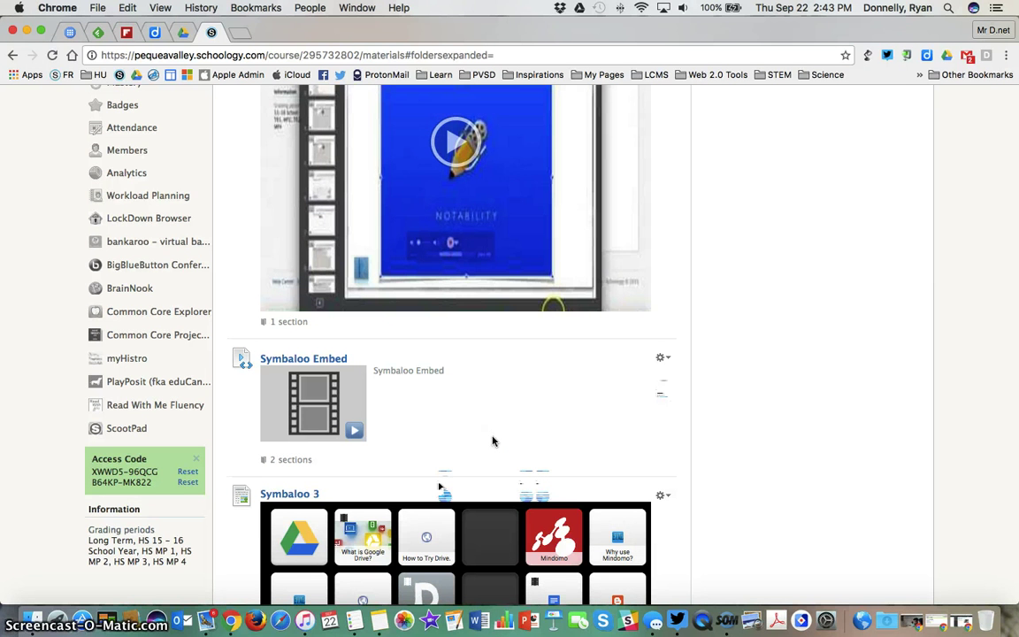
Step: From the materials filtered to assignments, open Moodle Test Lesson --> Assignment and show its submissions for Section 2
{"action": "scroll", "coordinate": [673, 419], "scroll_direction": "up", "scroll_amount": 5}
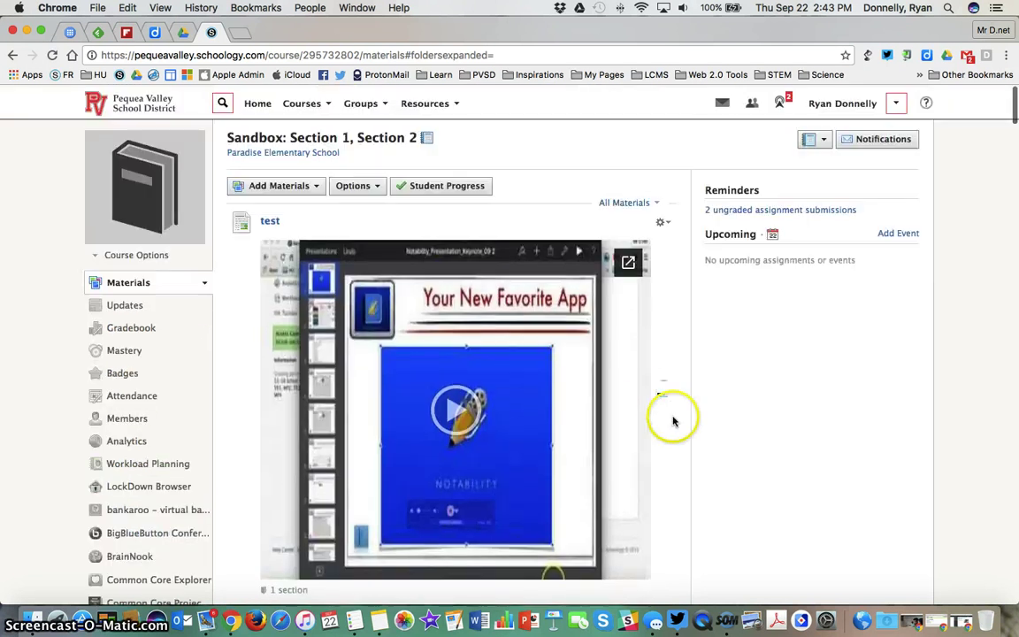
{"action": "left_click", "coordinate": [638, 200]}
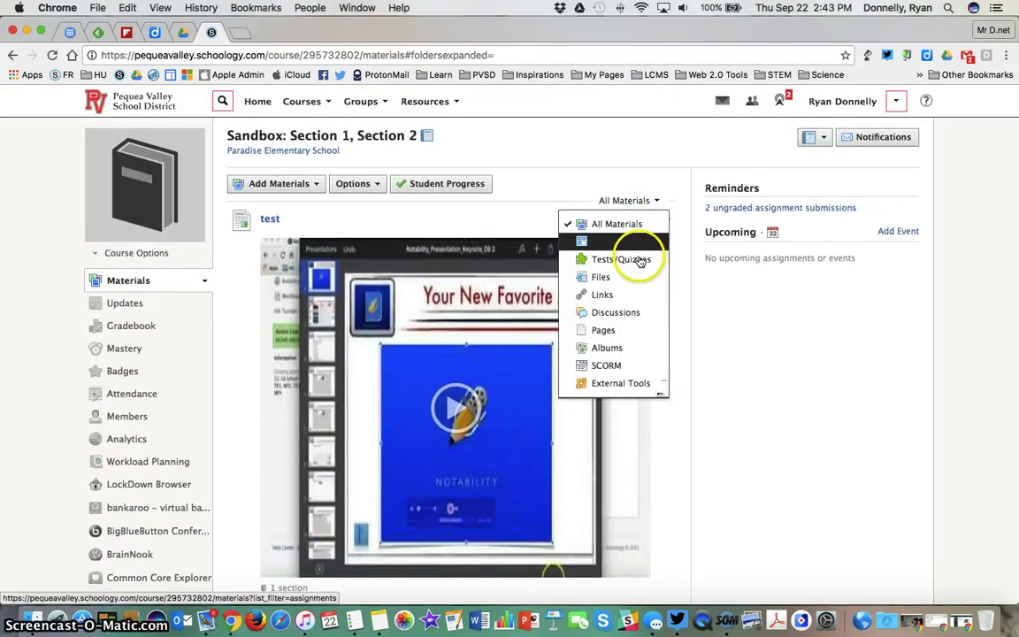
{"action": "left_click", "coordinate": [635, 241]}
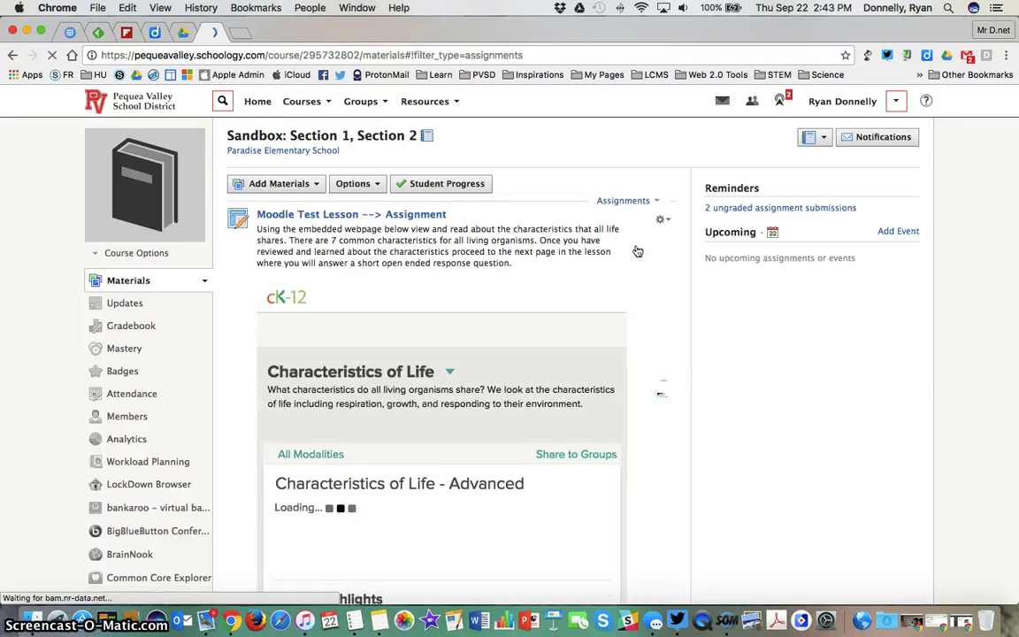
{"action": "left_click", "coordinate": [422, 218]}
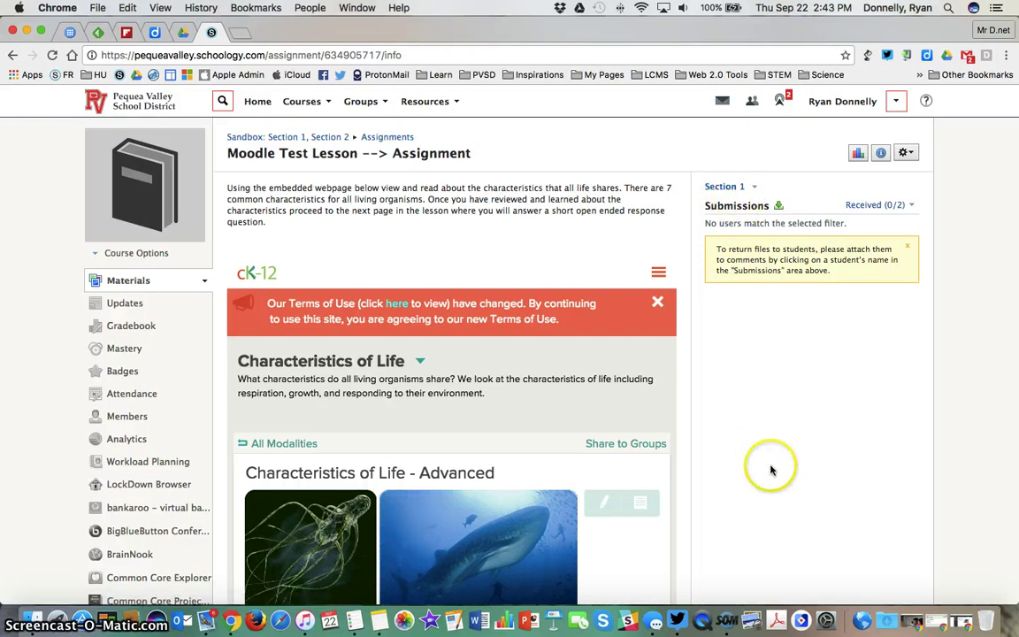
{"action": "left_click", "coordinate": [726, 187]}
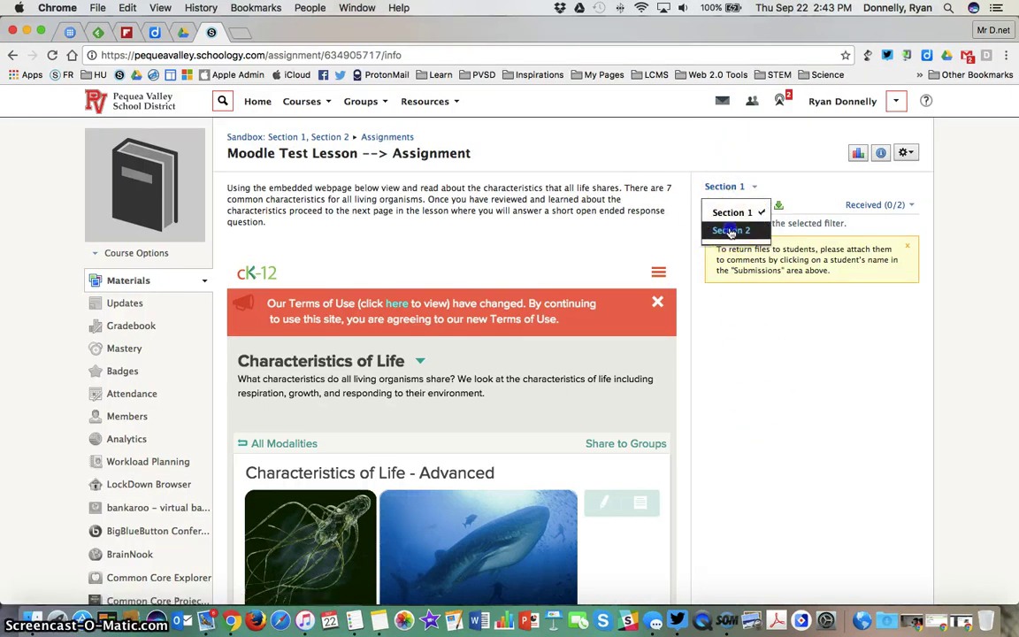
{"action": "left_click", "coordinate": [729, 231]}
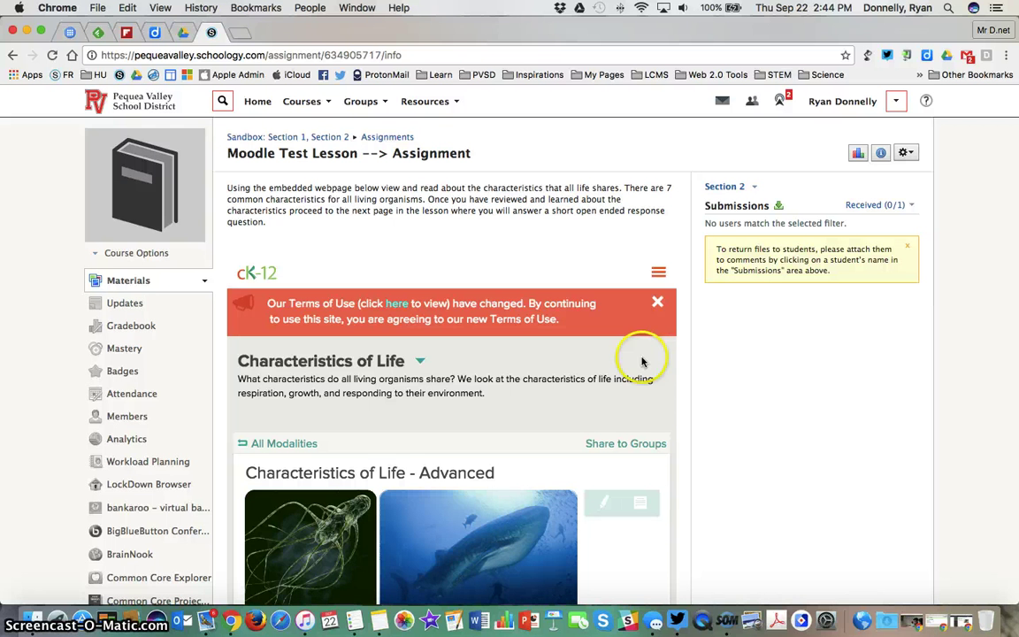
Step: Try unpublishing the assignment for all sections and customizing its availability for Section 1 and Section 2, and cancel the edit
{"action": "left_click", "coordinate": [909, 155]}
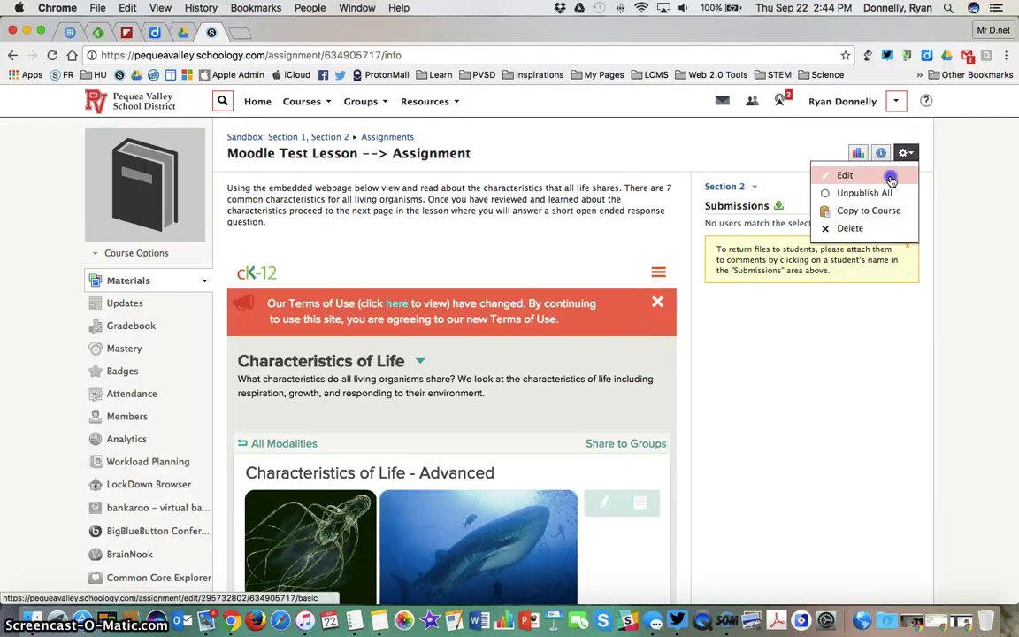
{"action": "left_click", "coordinate": [889, 177]}
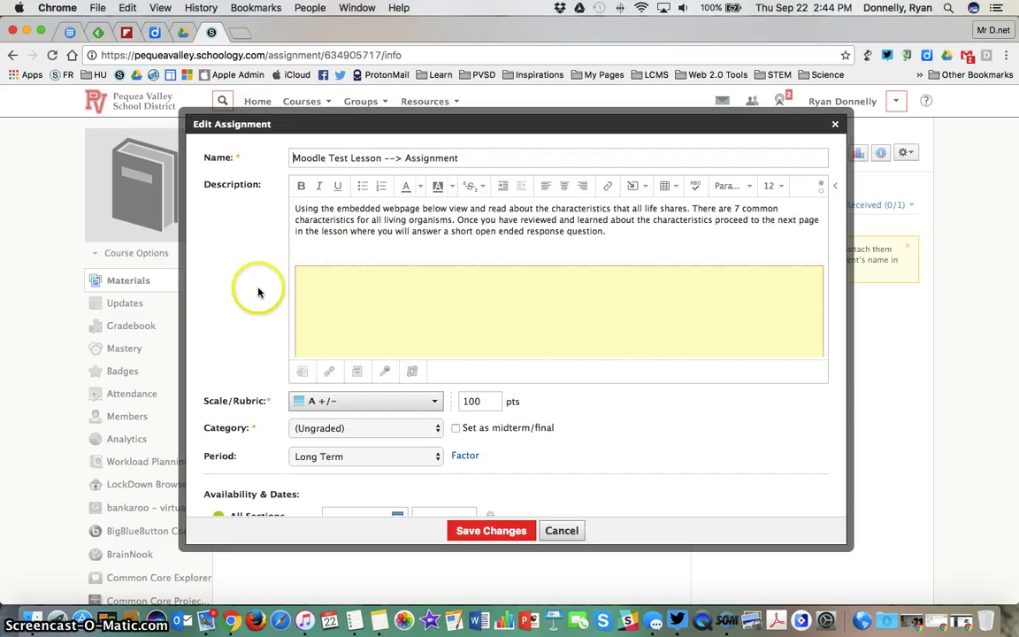
{"action": "scroll", "coordinate": [257, 292], "scroll_direction": "down", "scroll_amount": 4}
{"action": "mouse_move", "coordinate": [218, 349]}
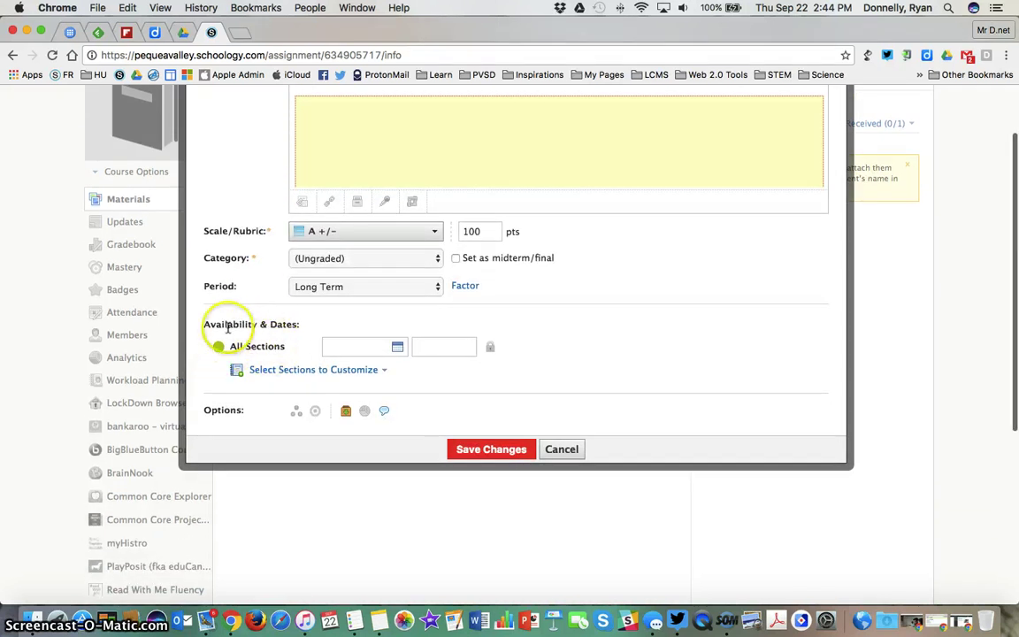
{"action": "left_click", "coordinate": [219, 346]}
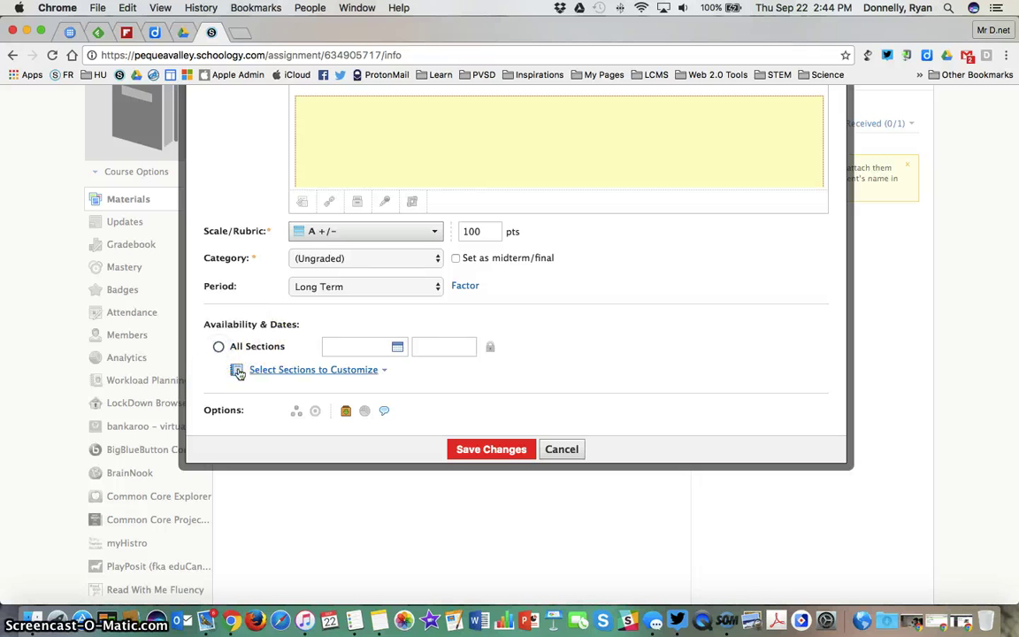
{"action": "left_click", "coordinate": [237, 370]}
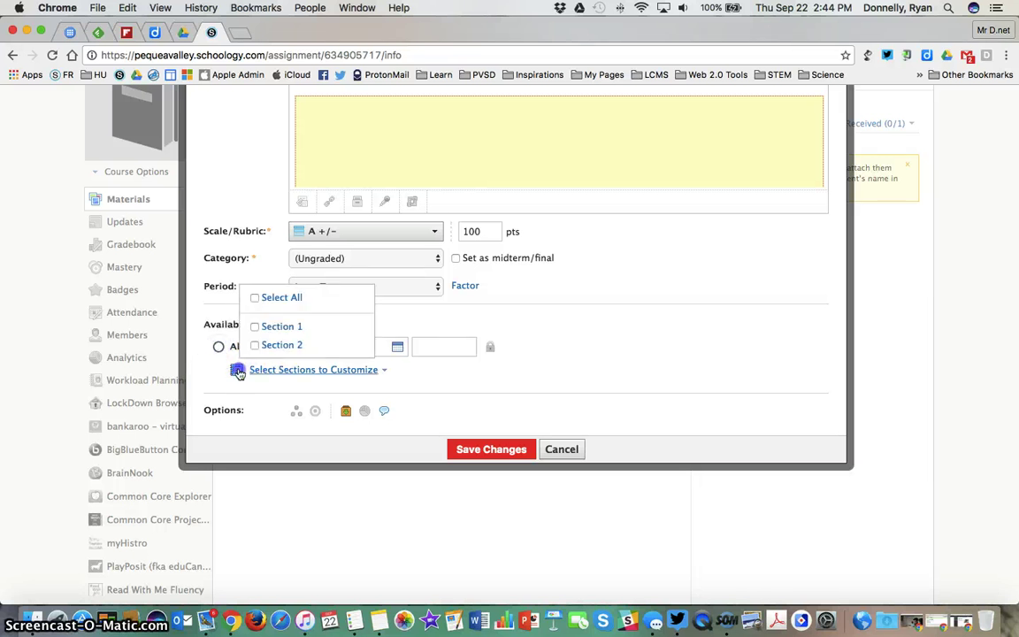
{"action": "left_click", "coordinate": [254, 326]}
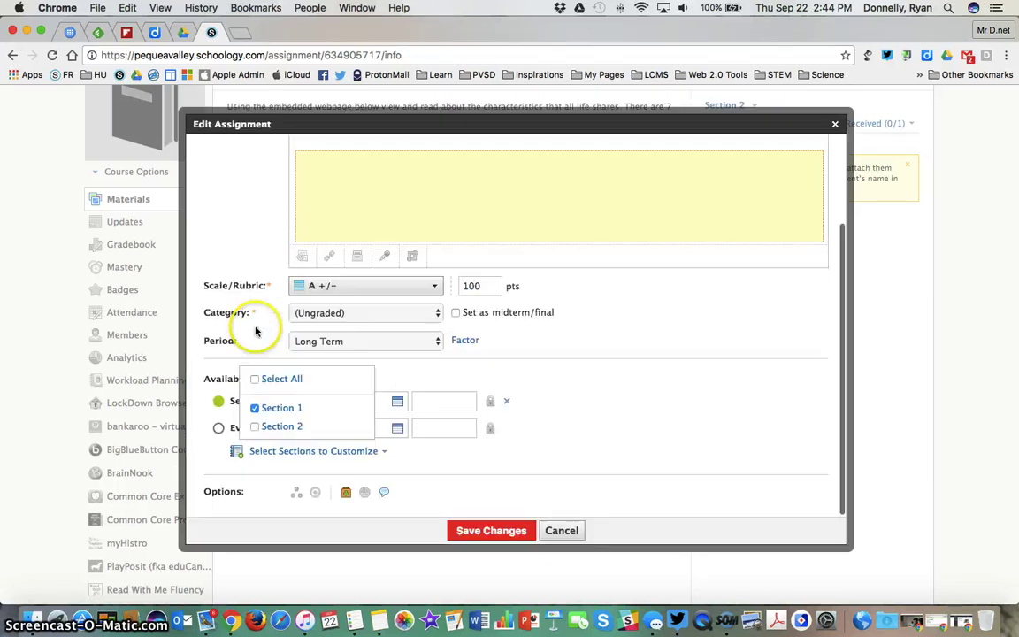
{"action": "left_click", "coordinate": [254, 427]}
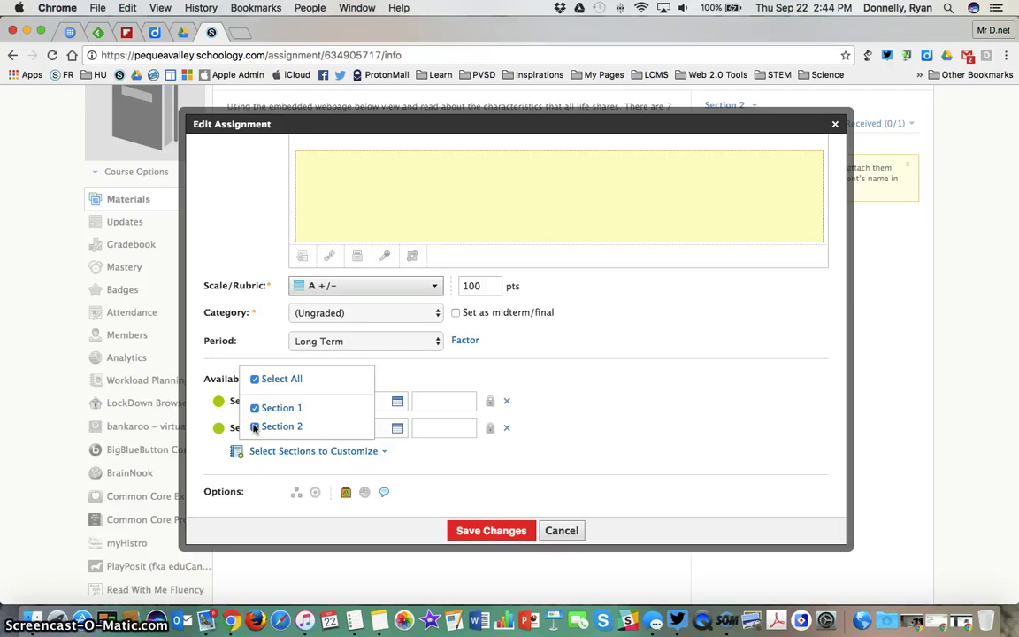
{"action": "left_click", "coordinate": [561, 530]}
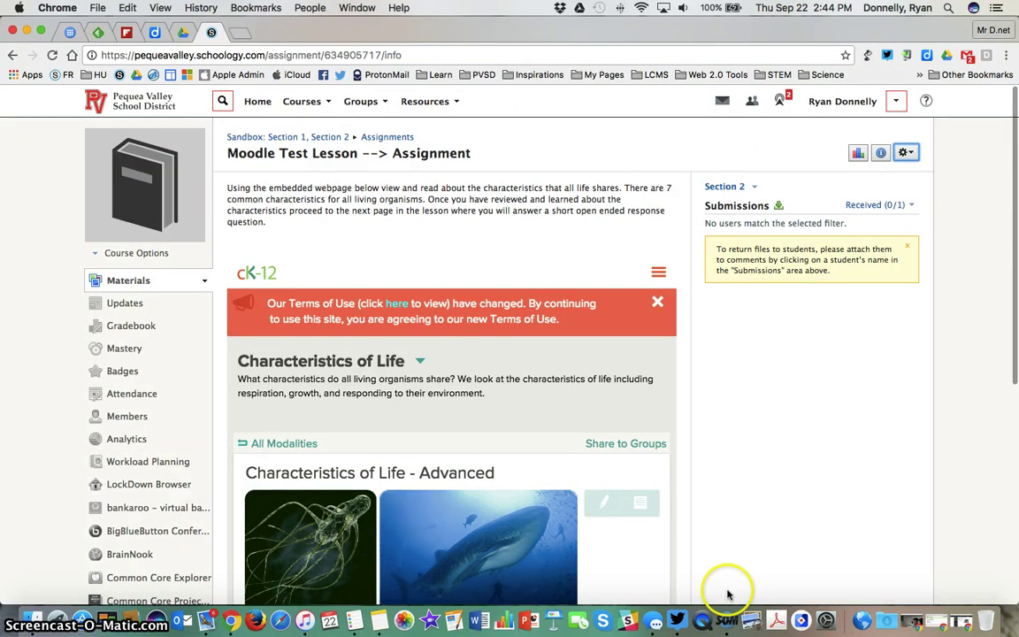